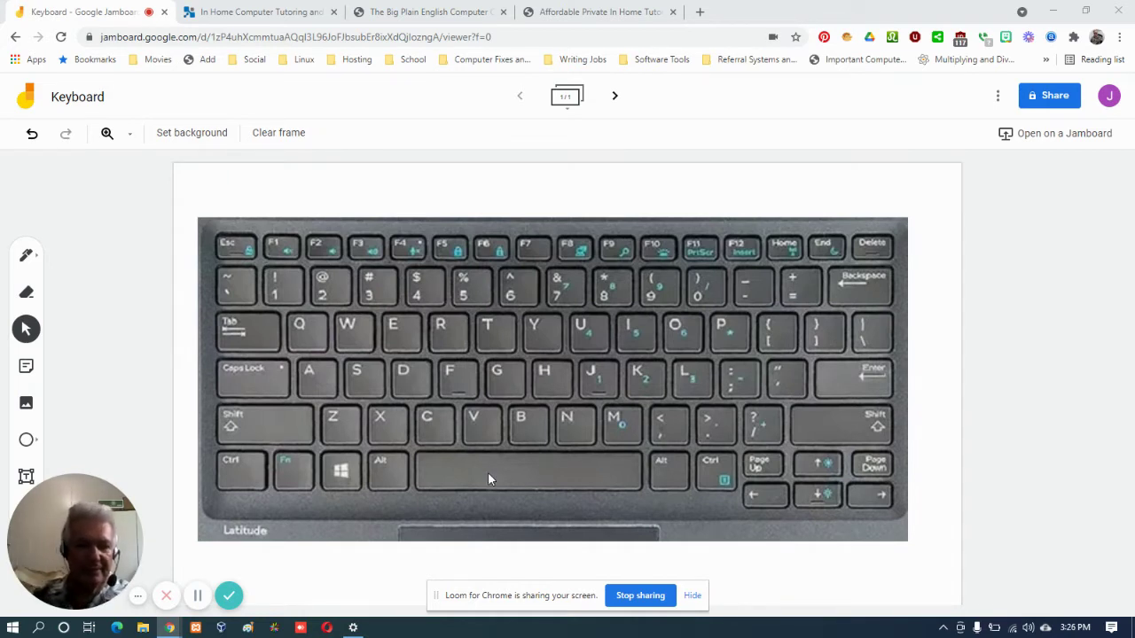
# Draw yellow Circle-tool outlines around the Ctrl key and the +/= key on the keyboard photo
pyautogui.click(26, 440)
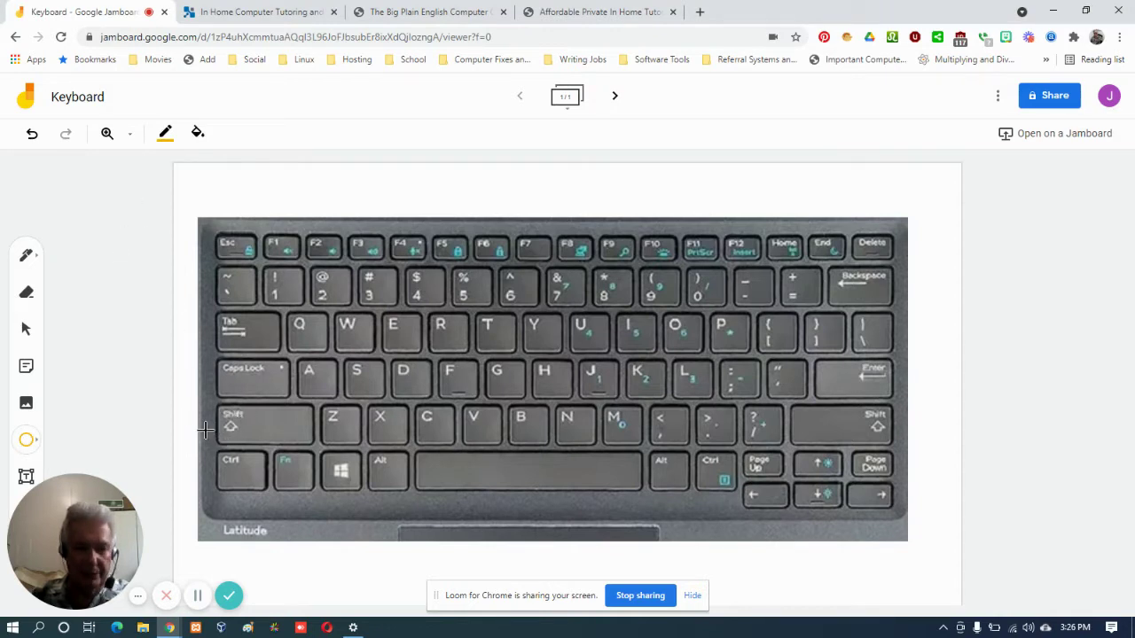
pyautogui.moveTo(202, 430); pyautogui.dragTo(276, 518)
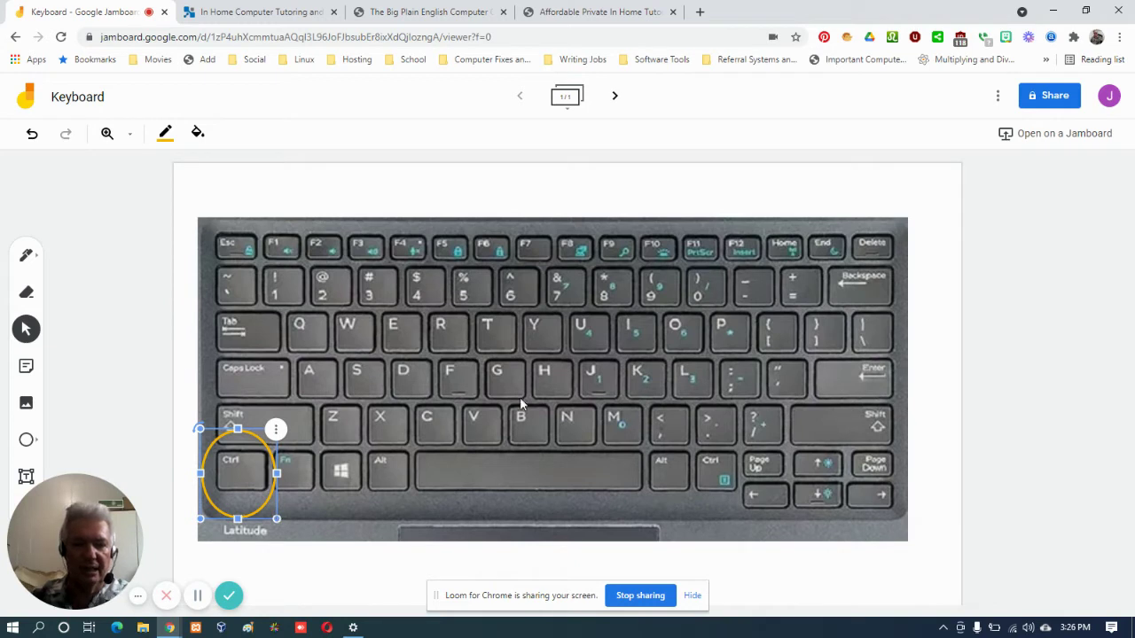
pyautogui.click(558, 390)
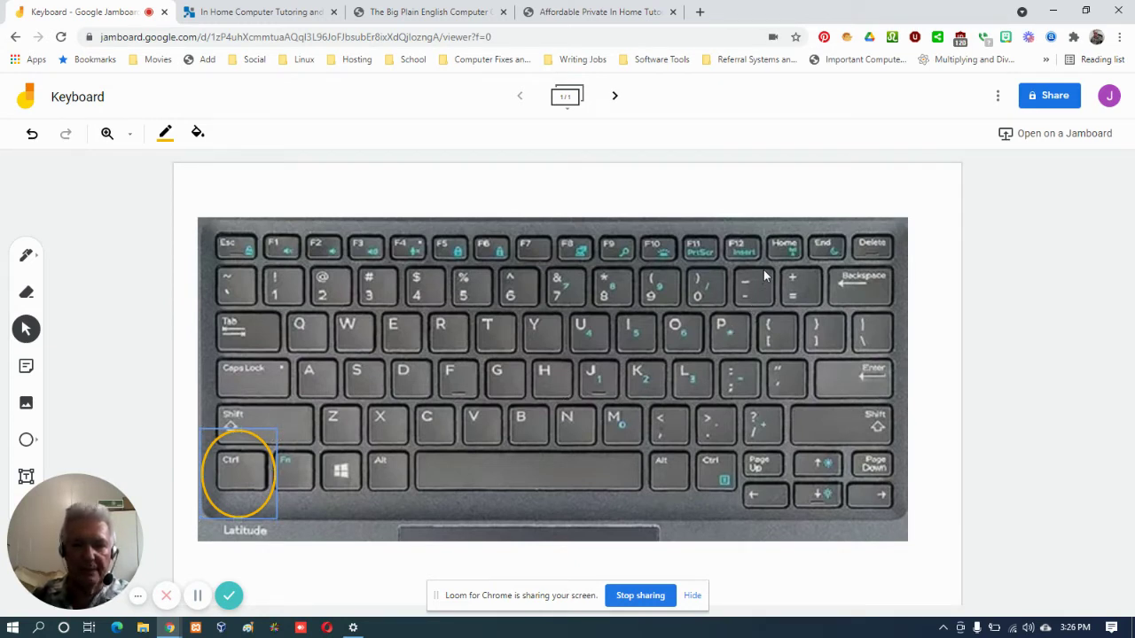
pyautogui.click(24, 443)
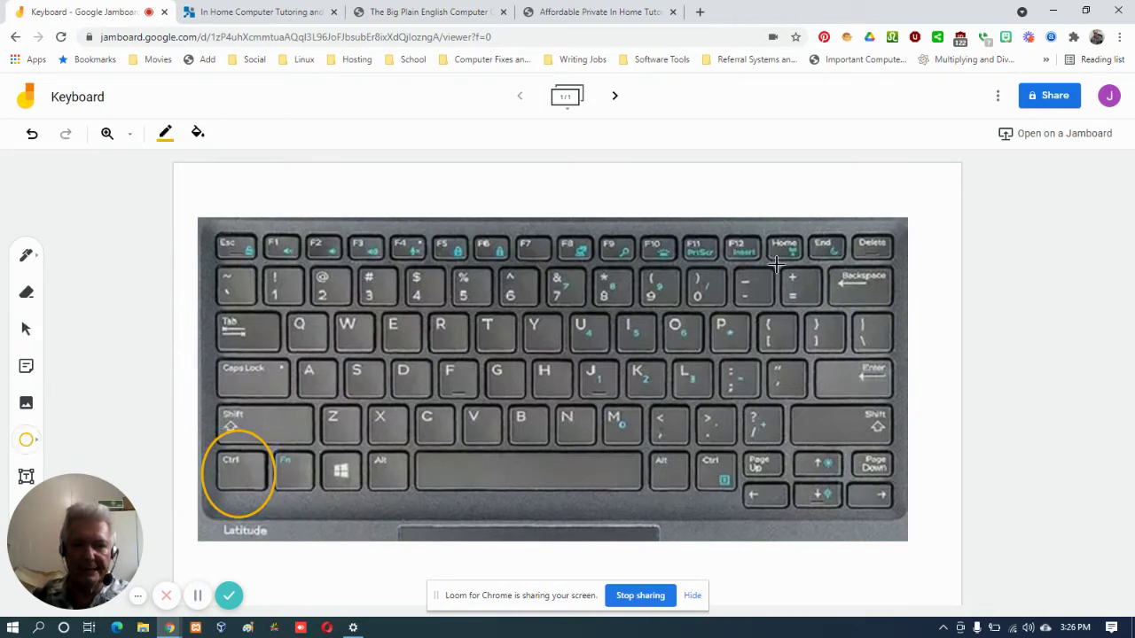
pyautogui.moveTo(770, 252); pyautogui.dragTo(832, 316)
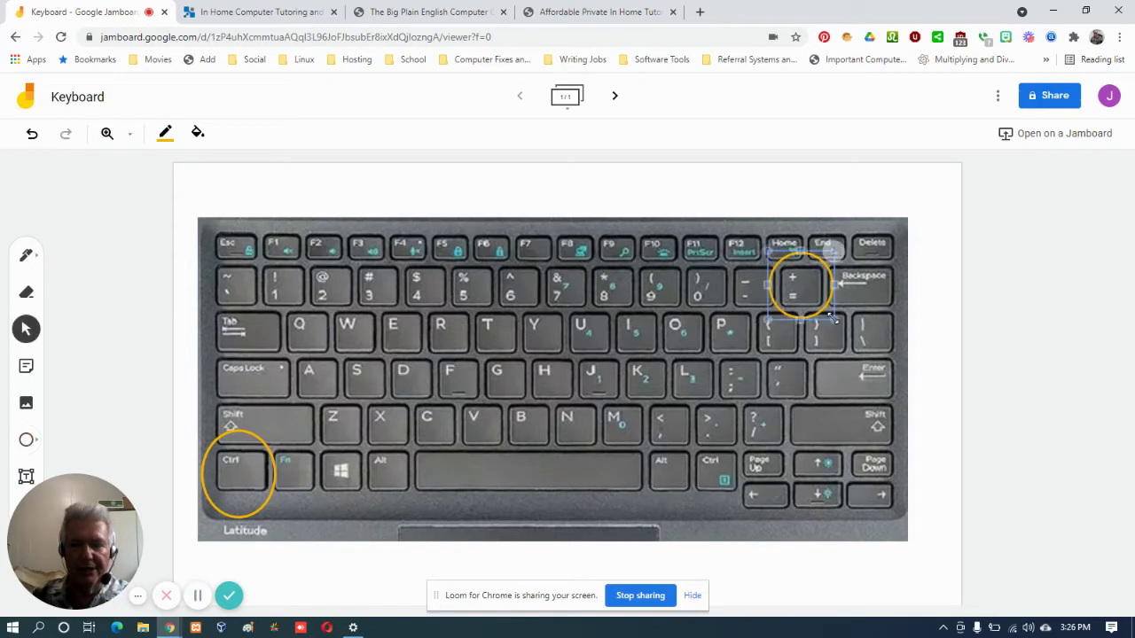
pyautogui.rightClick(932, 294)
pyautogui.click(935, 276)
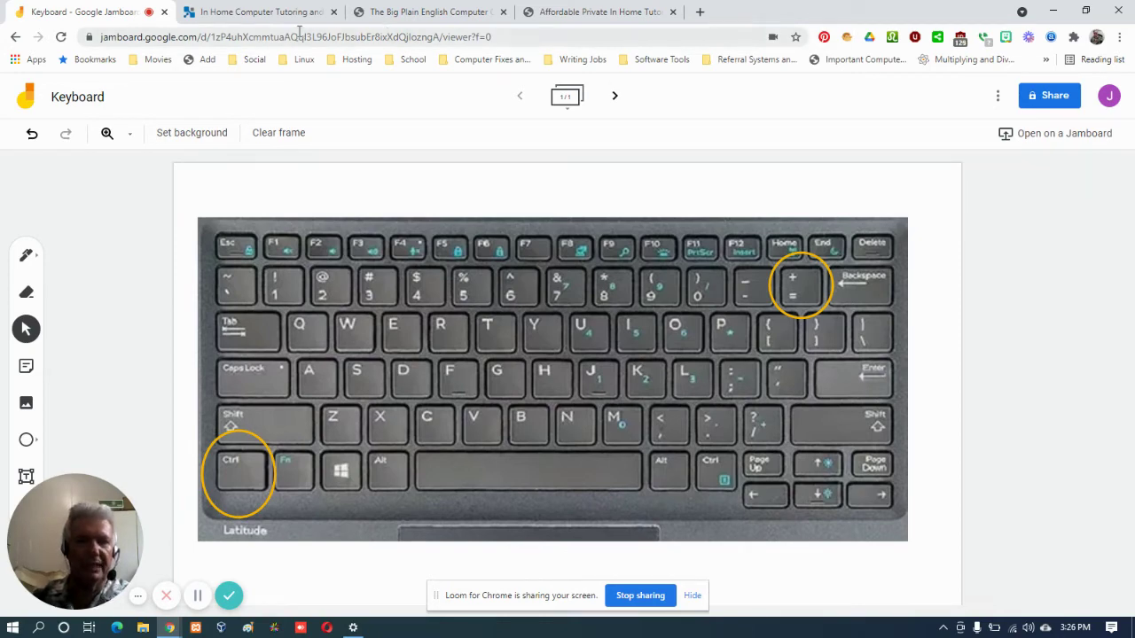
# Zoom the In Home Computer Tutoring page to 200% with Ctrl+plus, then return to the Keyboard Jamboard tab
pyautogui.click(278, 15)
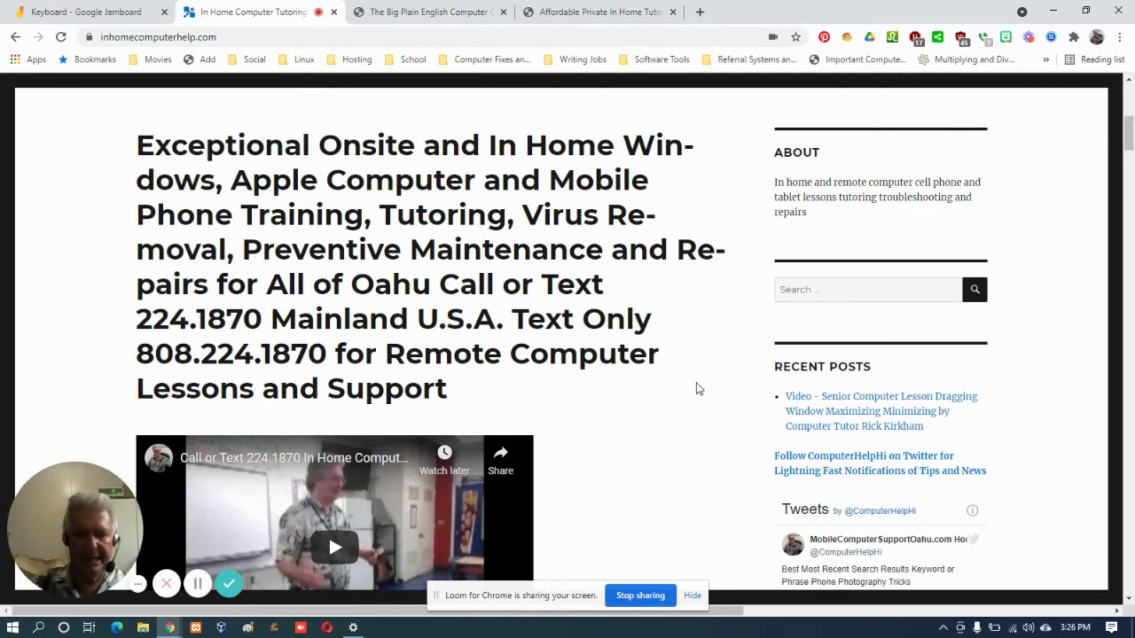
pyautogui.hotkey('ctrl', '+')
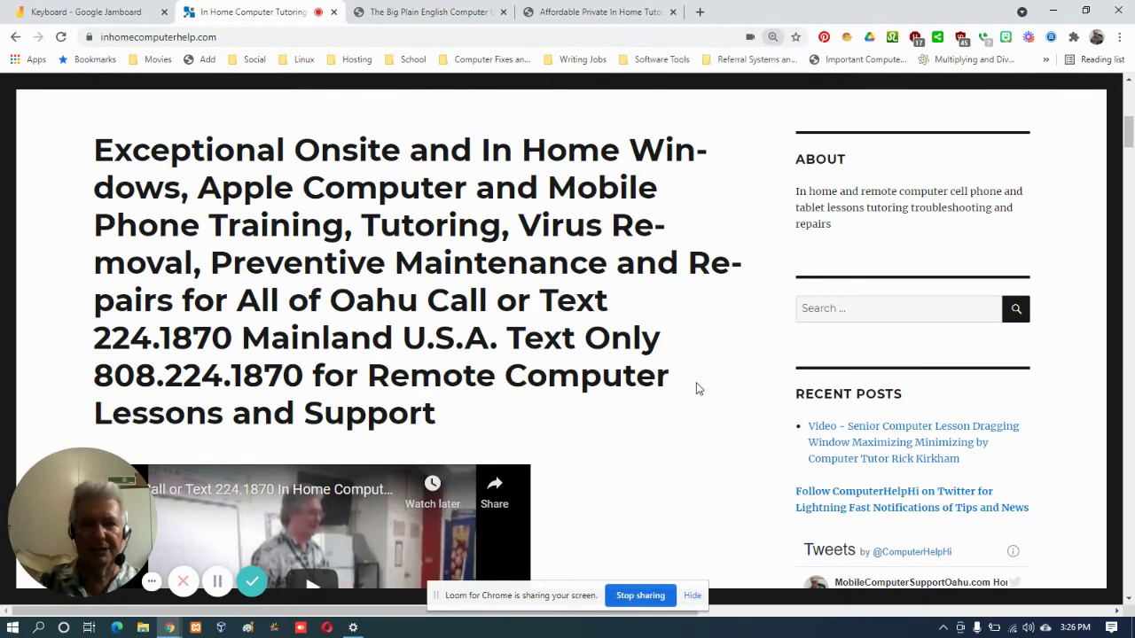
pyautogui.hotkey('ctrl', '+')
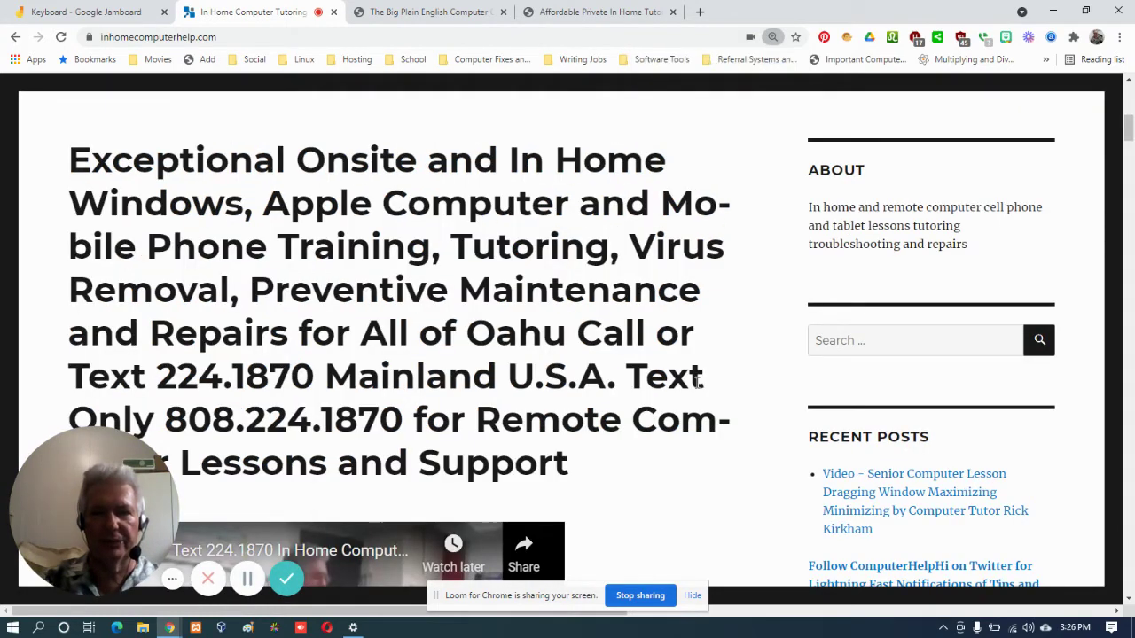
pyautogui.hotkey('ctrl', '+')
pyautogui.hotkey('ctrl', '+')
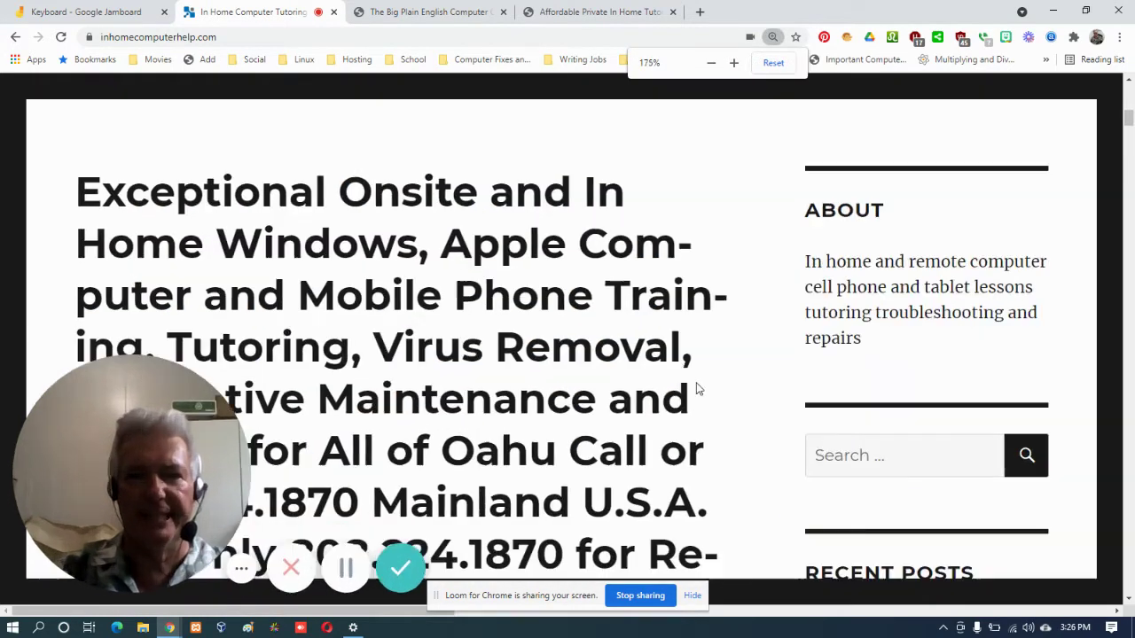
pyautogui.hotkey('ctrl', '+')
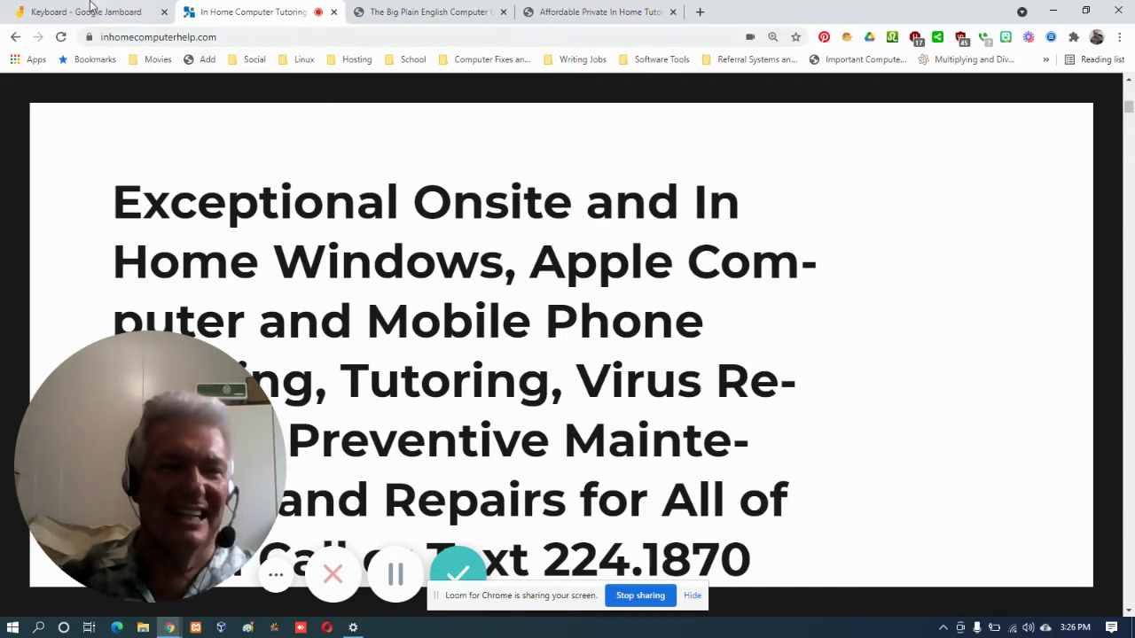
pyautogui.click(82, 14)
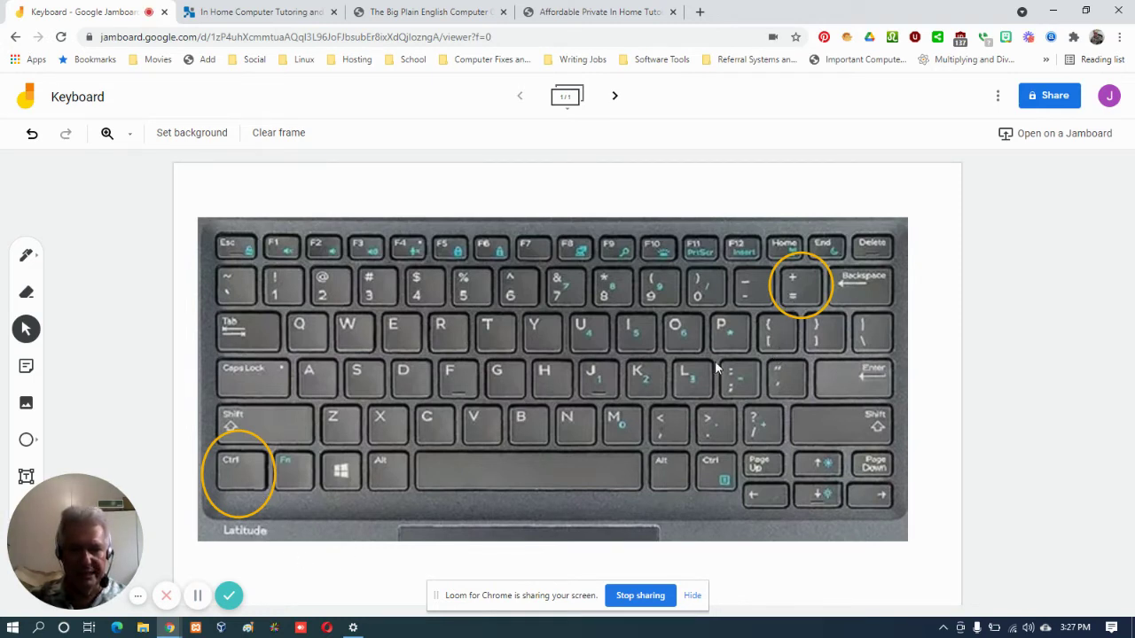
# Delete the circle on the +/= key and draw a new yellow circle around the minus key
pyautogui.click(793, 289)
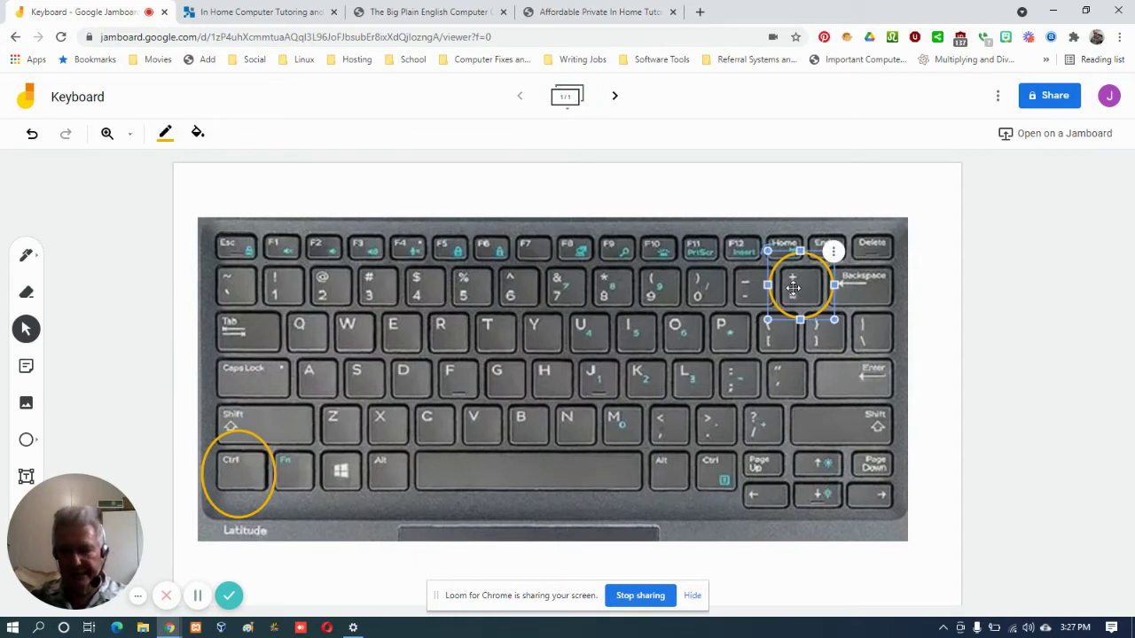
pyautogui.press('Delete')
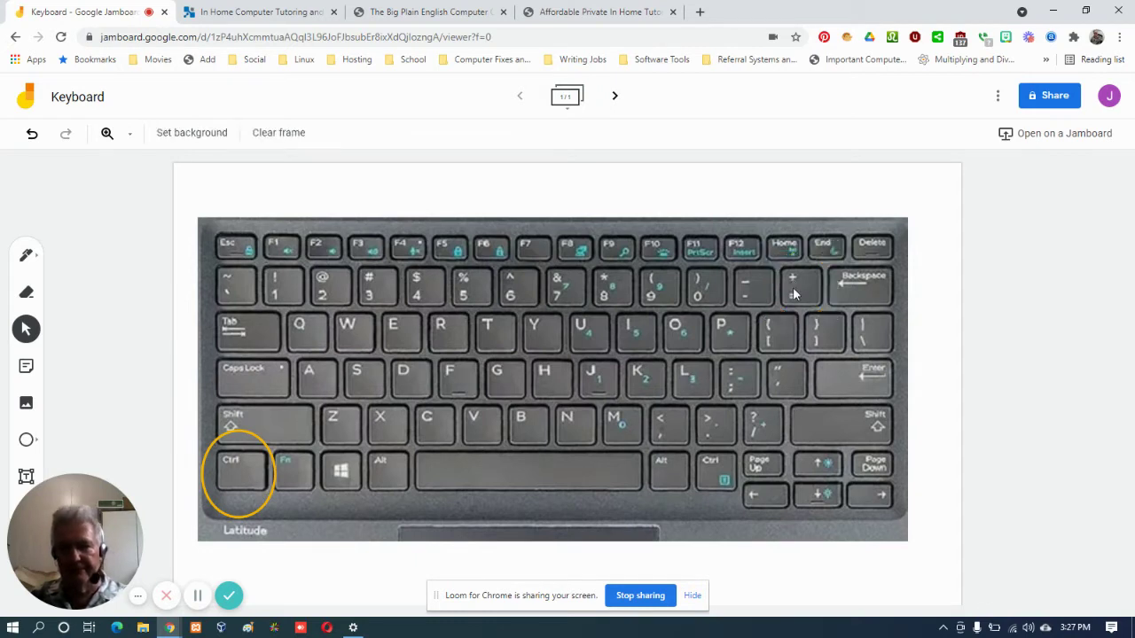
pyautogui.click(27, 439)
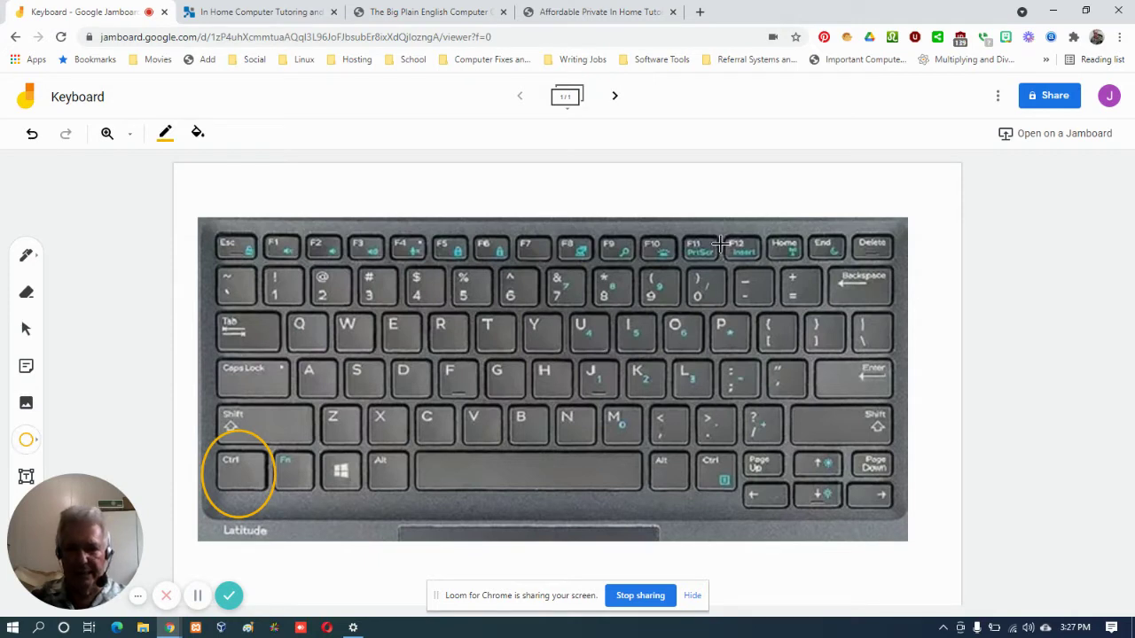
pyautogui.moveTo(719, 243)
pyautogui.mouseDown()
pyautogui.moveTo(738, 305)
pyautogui.moveTo(789, 330)
pyautogui.mouseUp()
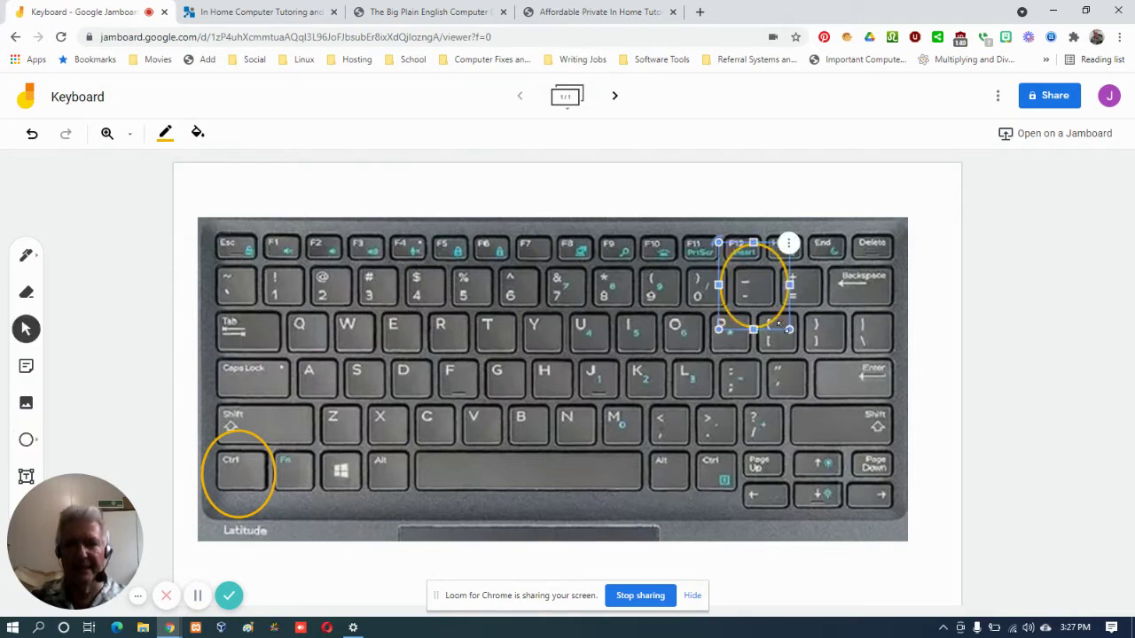
pyautogui.click(660, 200)
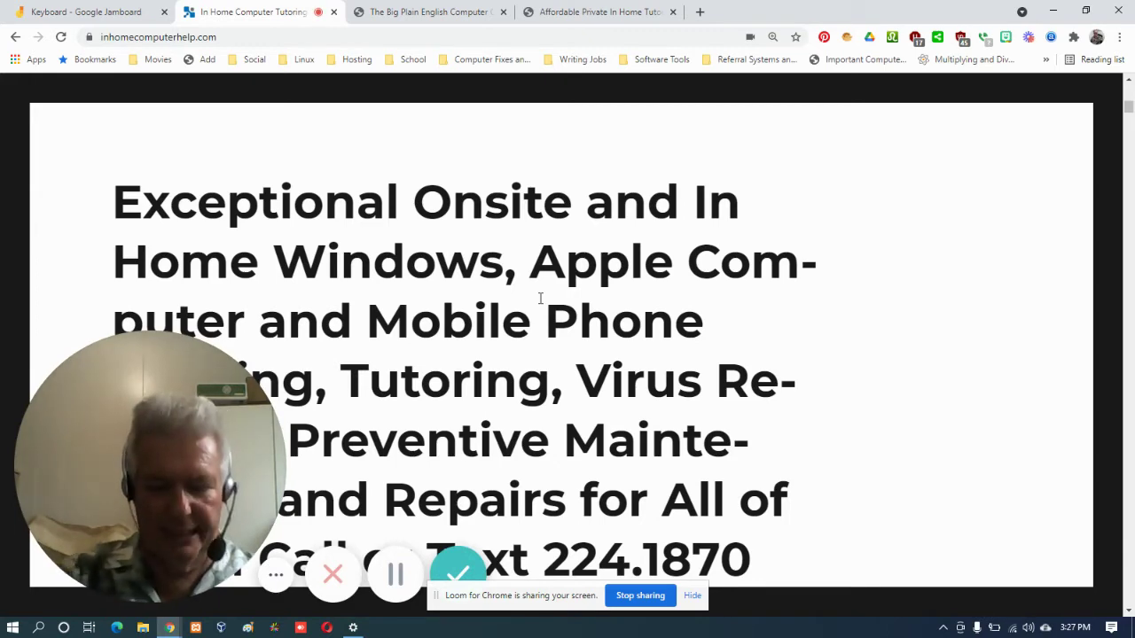
# Step the tutoring page zoom down from 200% through 150% and 110% to 100% with Ctrl+minus
pyautogui.hotkey('ctrl', '-')
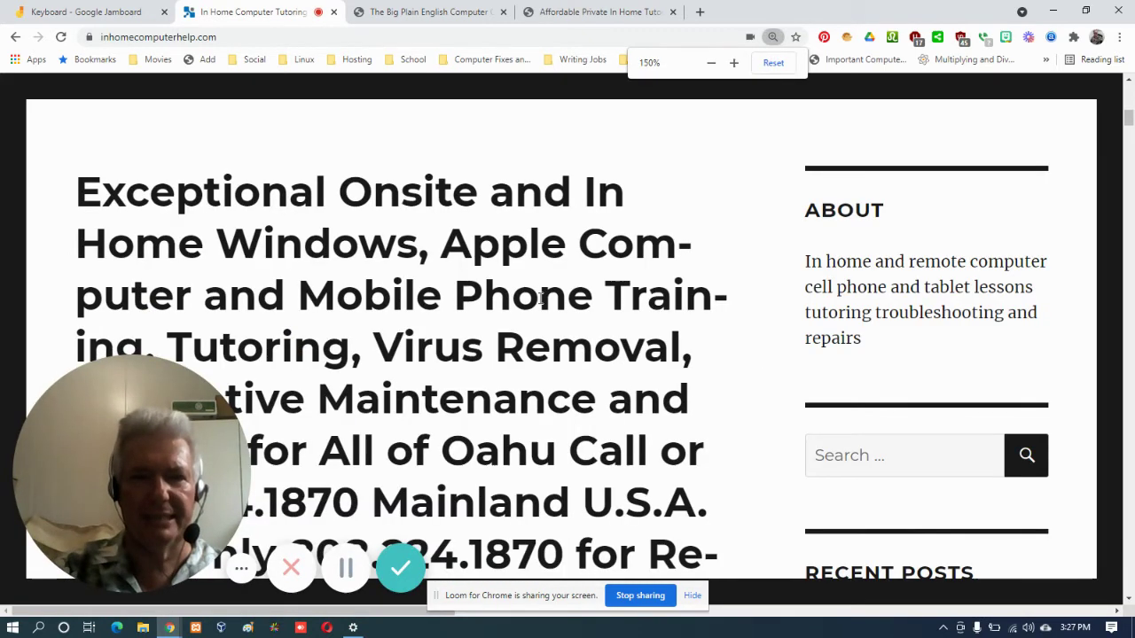
pyautogui.hotkey('ctrl', '-')
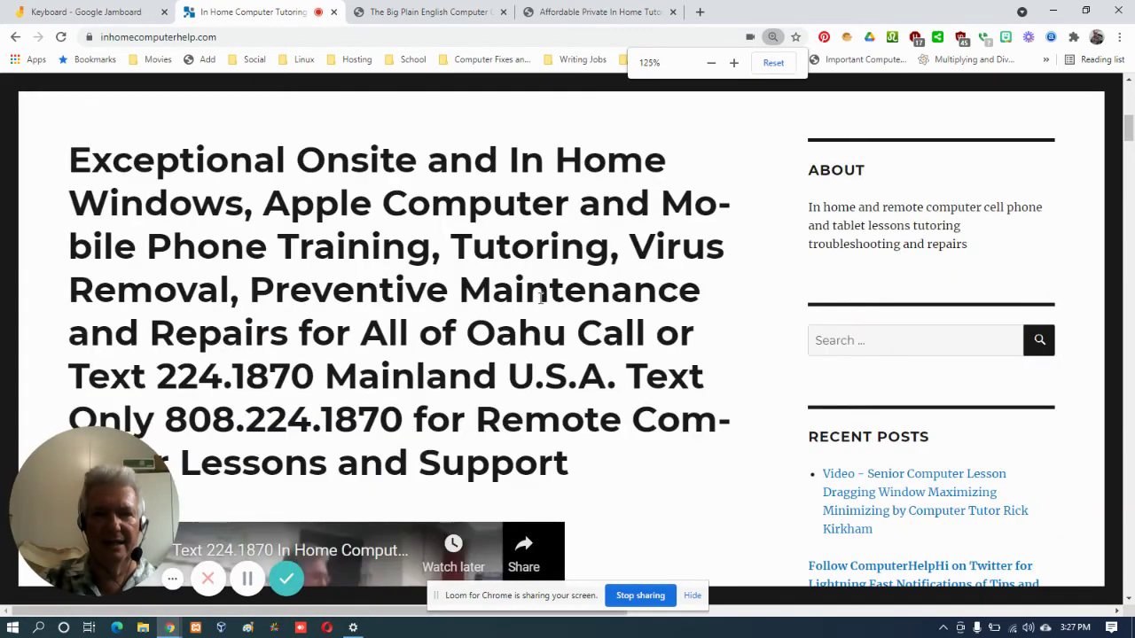
pyautogui.hotkey('ctrl', '-')
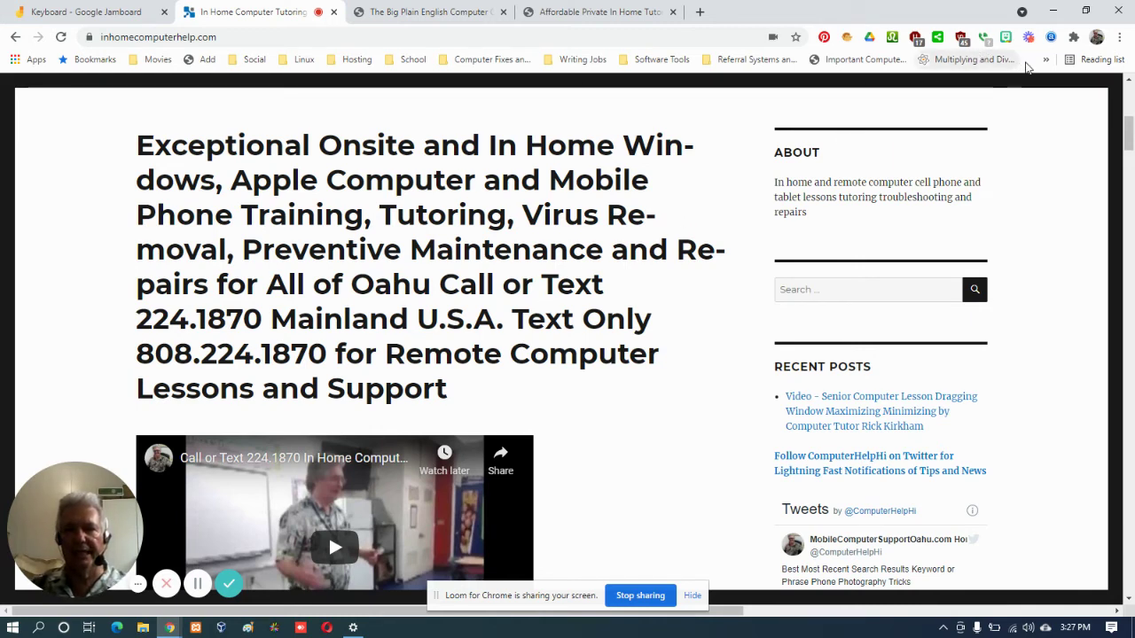
# Minimize the Chrome window to reveal the desktop icons
pyautogui.click(1052, 18)
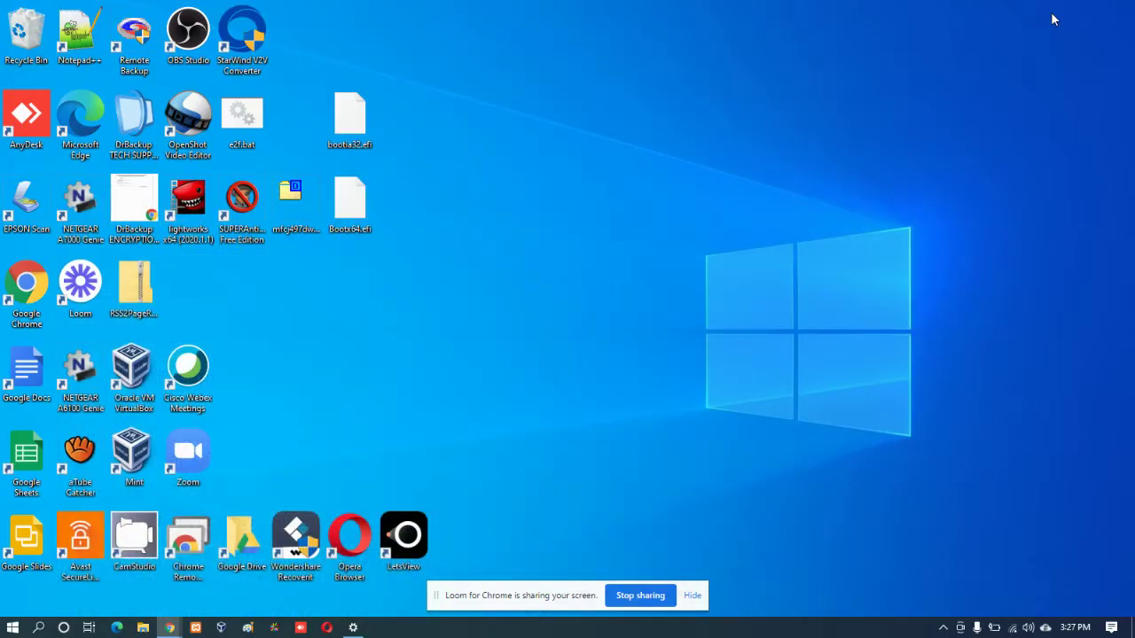
# Open Display settings from the desktop context menu and scroll to Scale and layout
pyautogui.rightClick(659, 171)
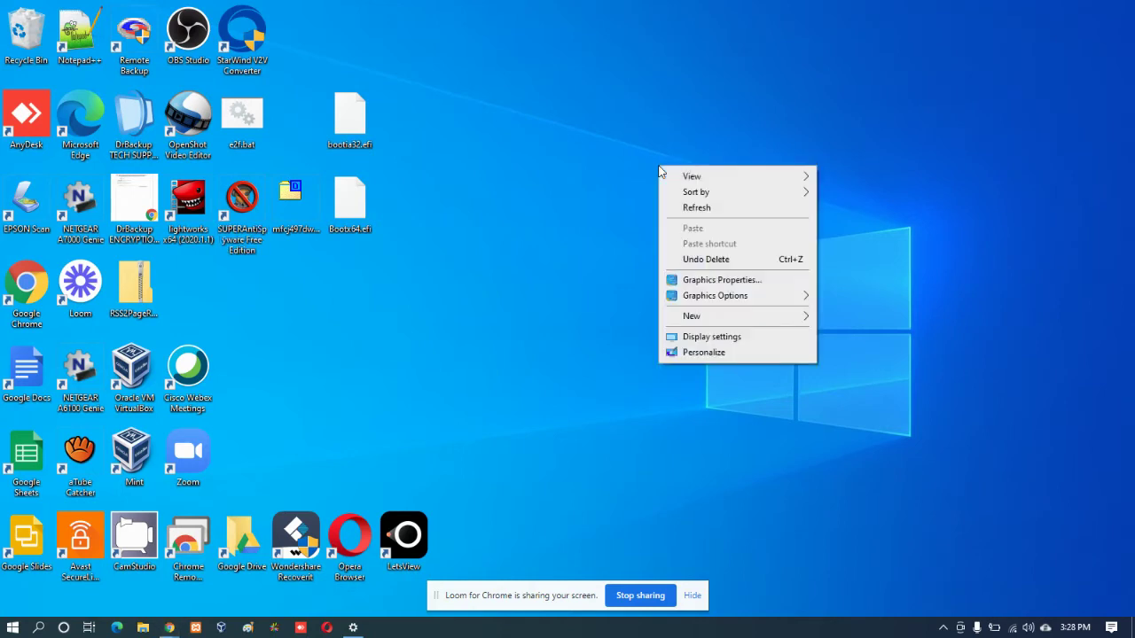
pyautogui.click(701, 344)
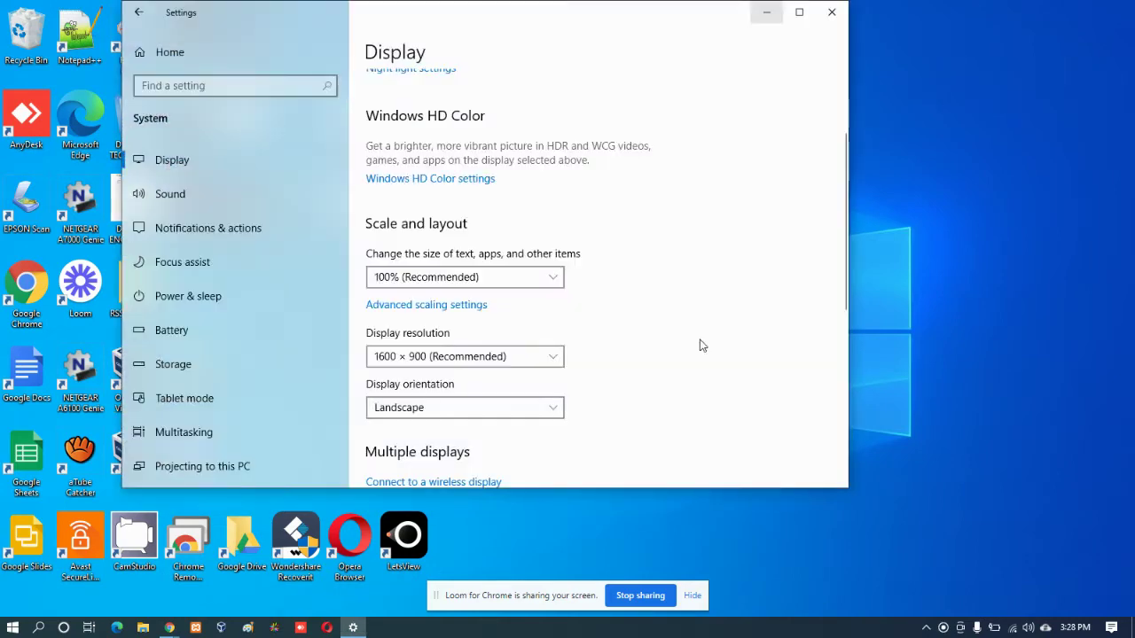
pyautogui.scroll(-3, 699, 345)
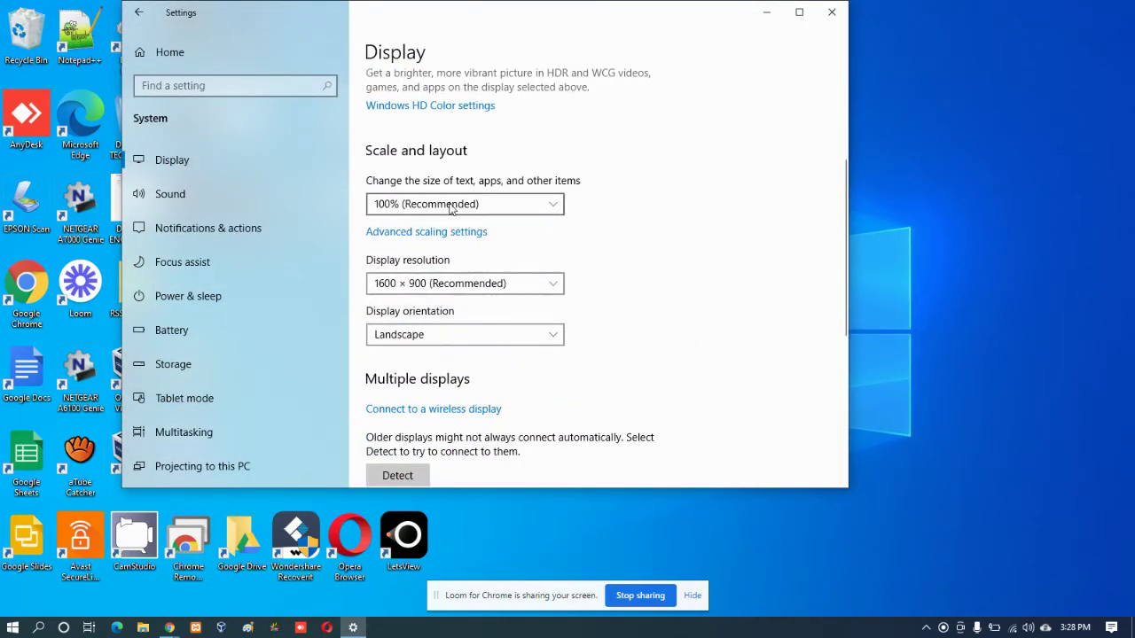
# Set Windows display scaling to 125% and bring the Chrome window back to the front
pyautogui.click(452, 205)
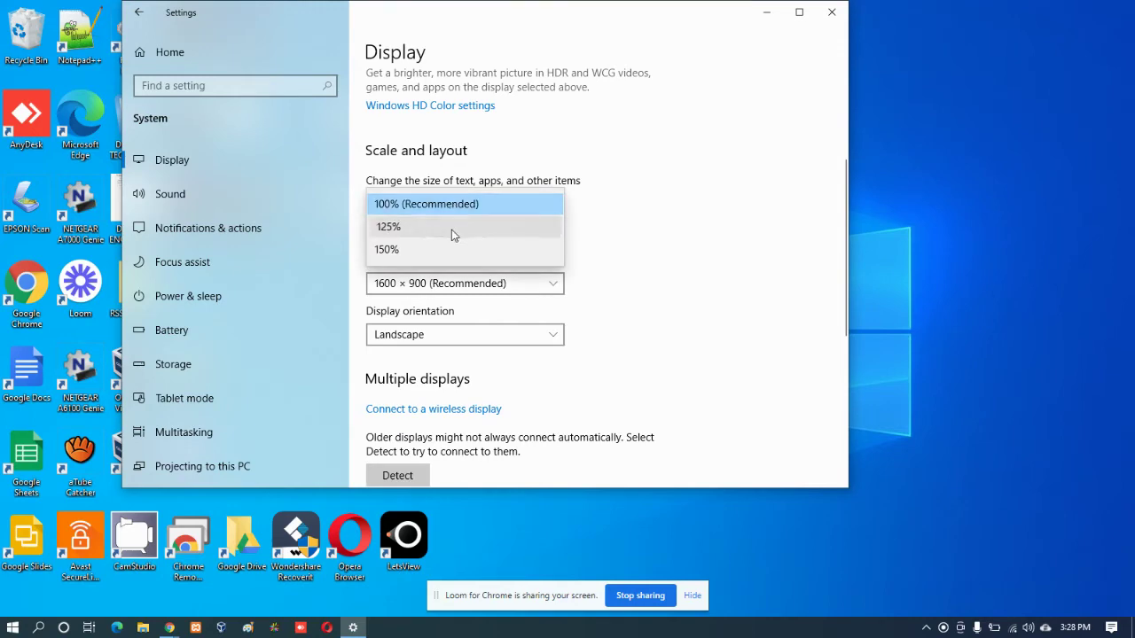
pyautogui.click(450, 229)
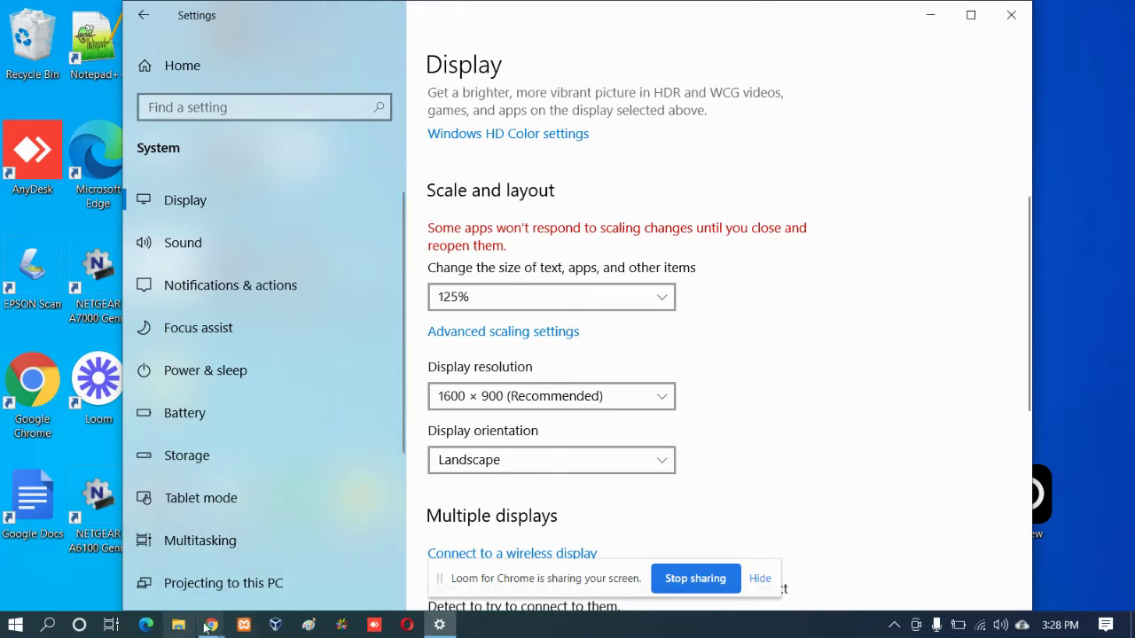
pyautogui.moveTo(206, 627)
pyautogui.click(142, 551)
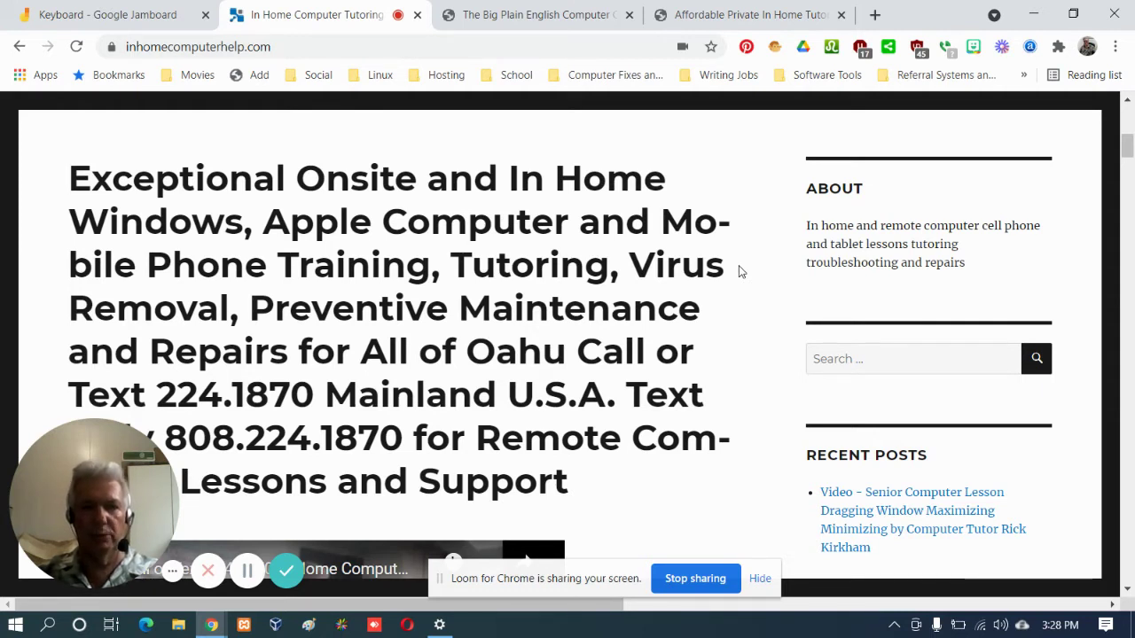
# Zoom the web page to 125% and back to 100%, then minimize Chrome
pyautogui.hotkey('ctrl', '+')
pyautogui.hotkey('ctrl', '+')
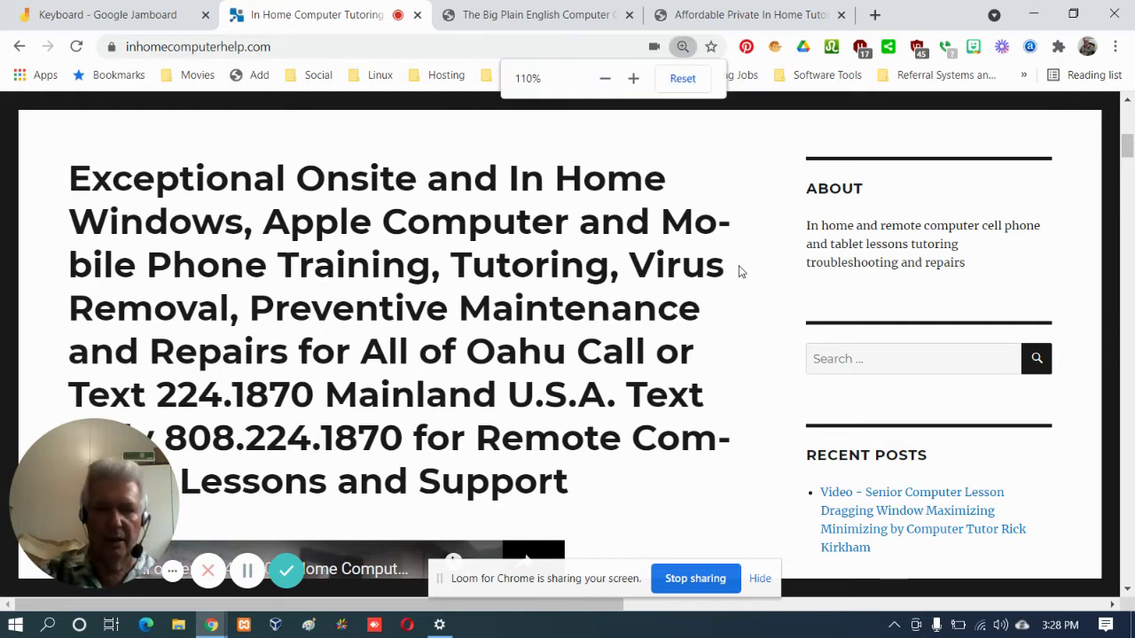
pyautogui.hotkey('ctrl', '-')
pyautogui.hotkey('ctrl', '-')
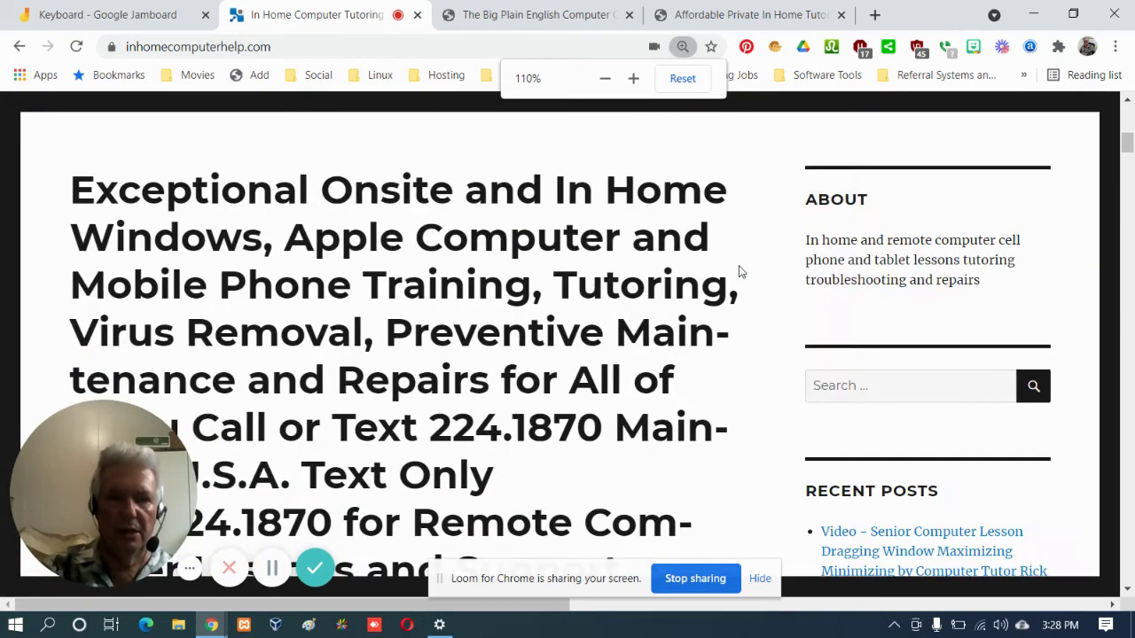
pyautogui.click(1030, 14)
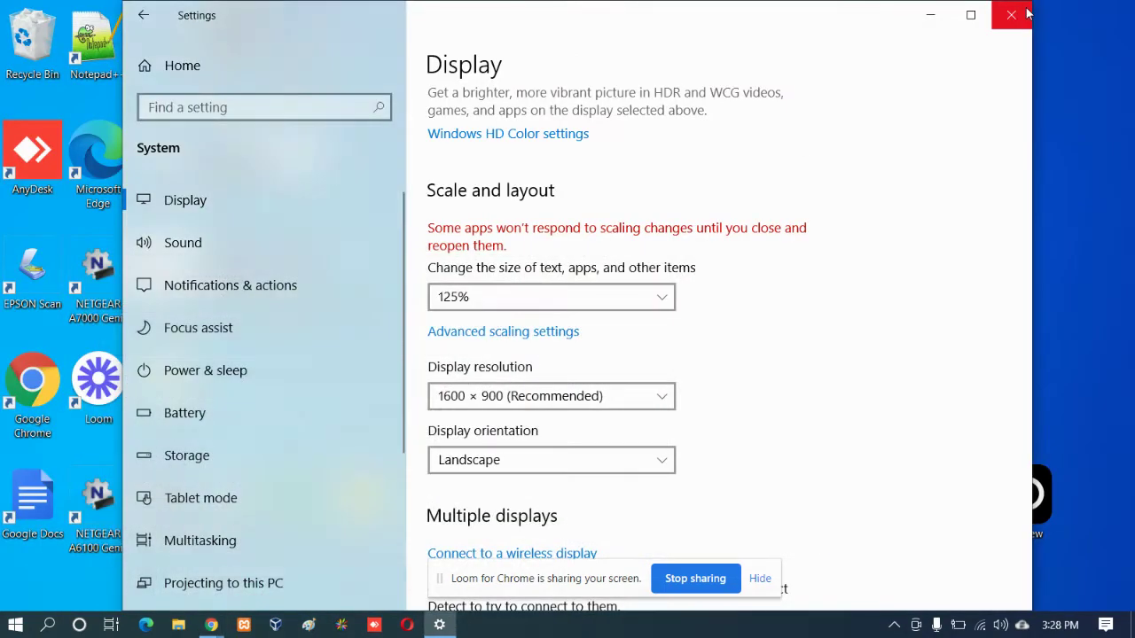
# Change the Scale and layout setting back to 100% (Recommended)
pyautogui.click(499, 299)
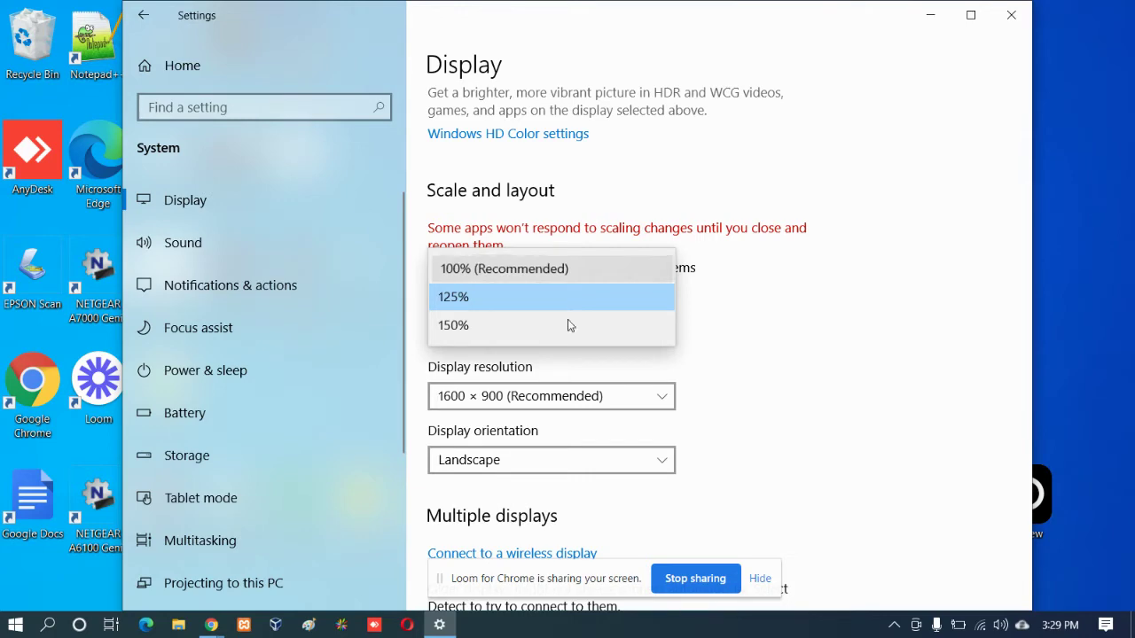
pyautogui.click(502, 268)
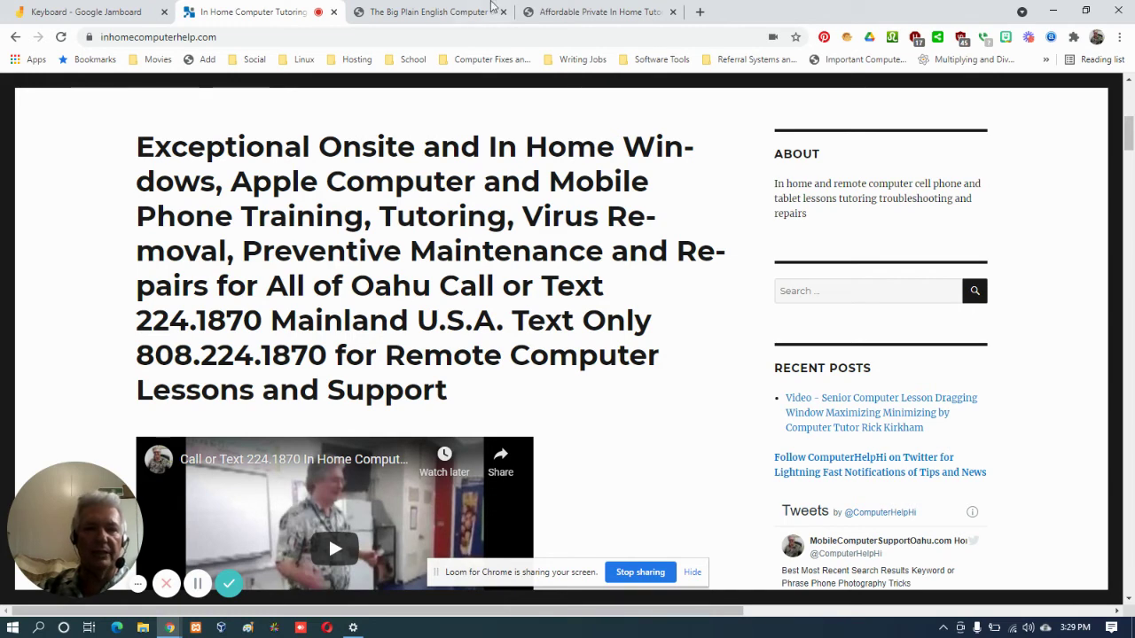
# Switch to the 'The Big Plain English Computer' eBook tab
pyautogui.click(446, 12)
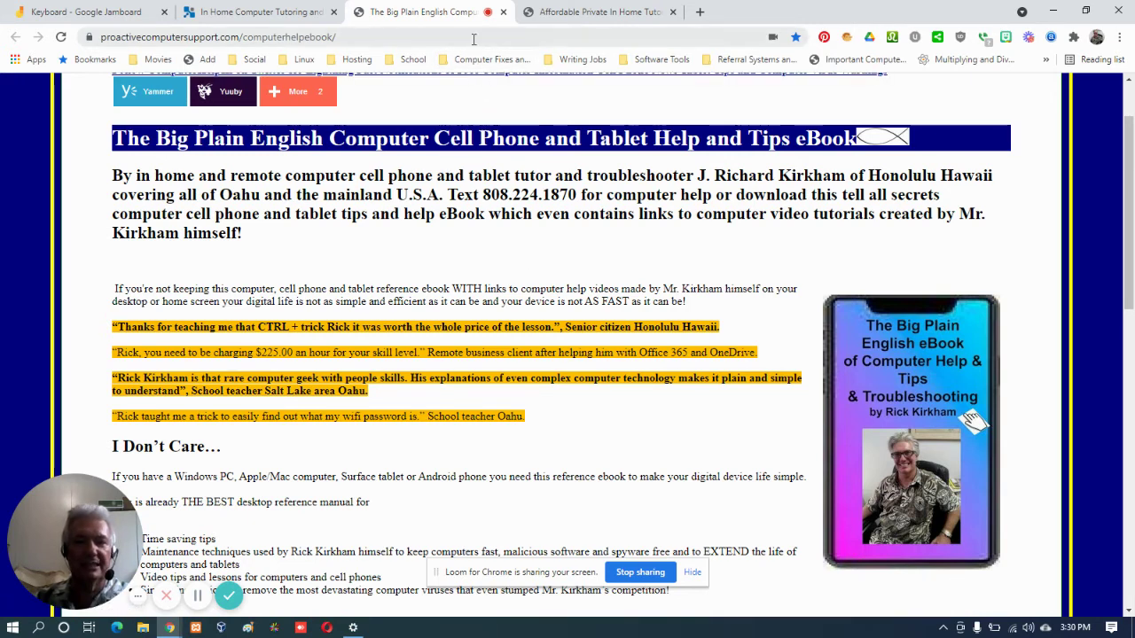
# Switch to the Affordable Private In Home Tutoring Honolulu tab at inhometutoringhonolulu.com
pyautogui.click(473, 38)
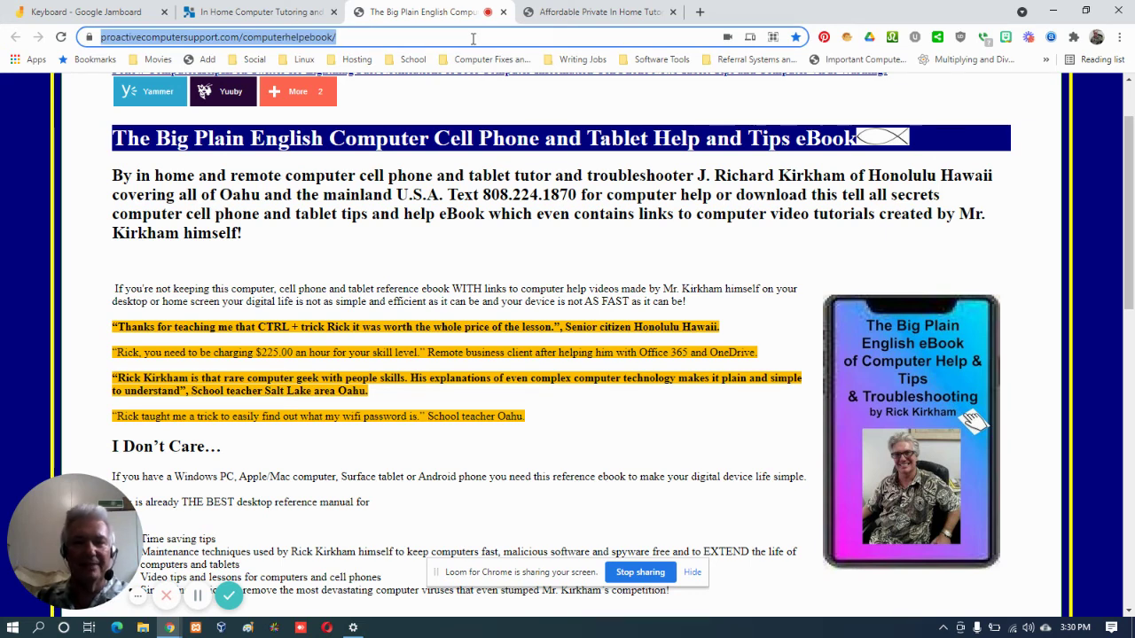
pyautogui.click(608, 11)
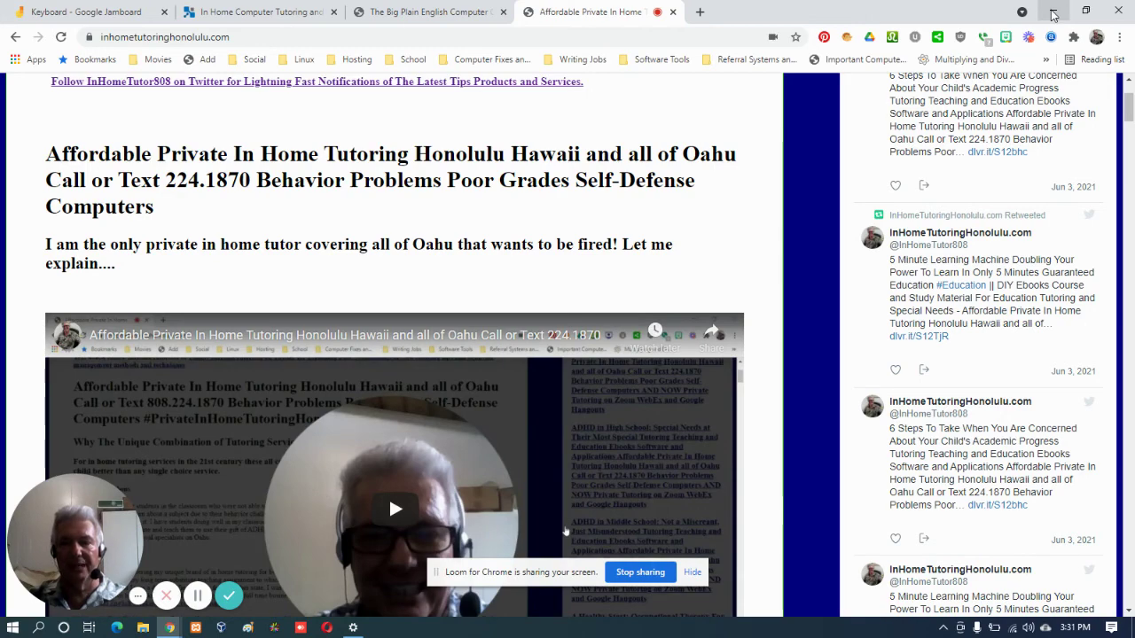
# Minimize Chrome and Settings, then Ctrl+scroll on the desktop to enlarge icons and shrink them back
pyautogui.click(1052, 12)
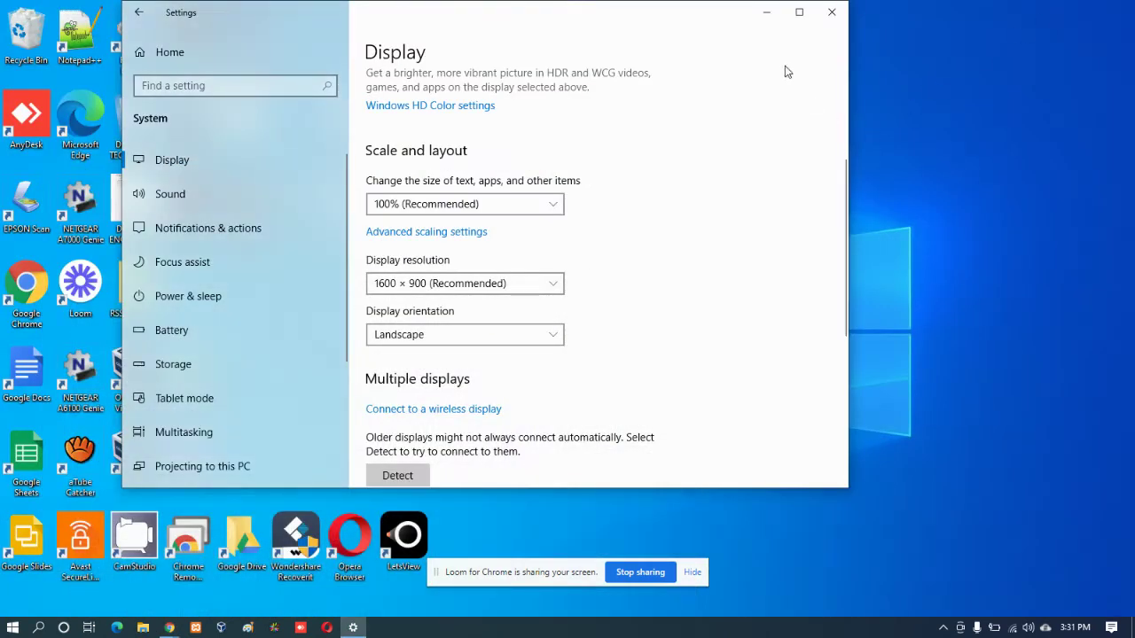
pyautogui.click(766, 12)
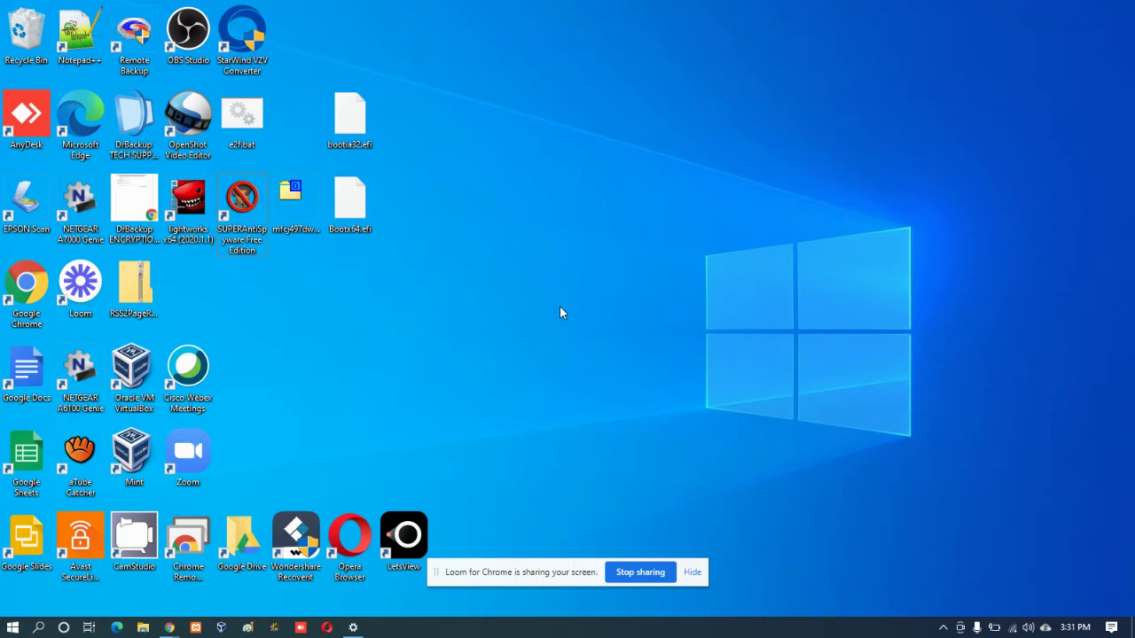
pyautogui.keyDown('ctrl'); pyautogui.scroll(3, 559, 310); pyautogui.keyUp('ctrl')
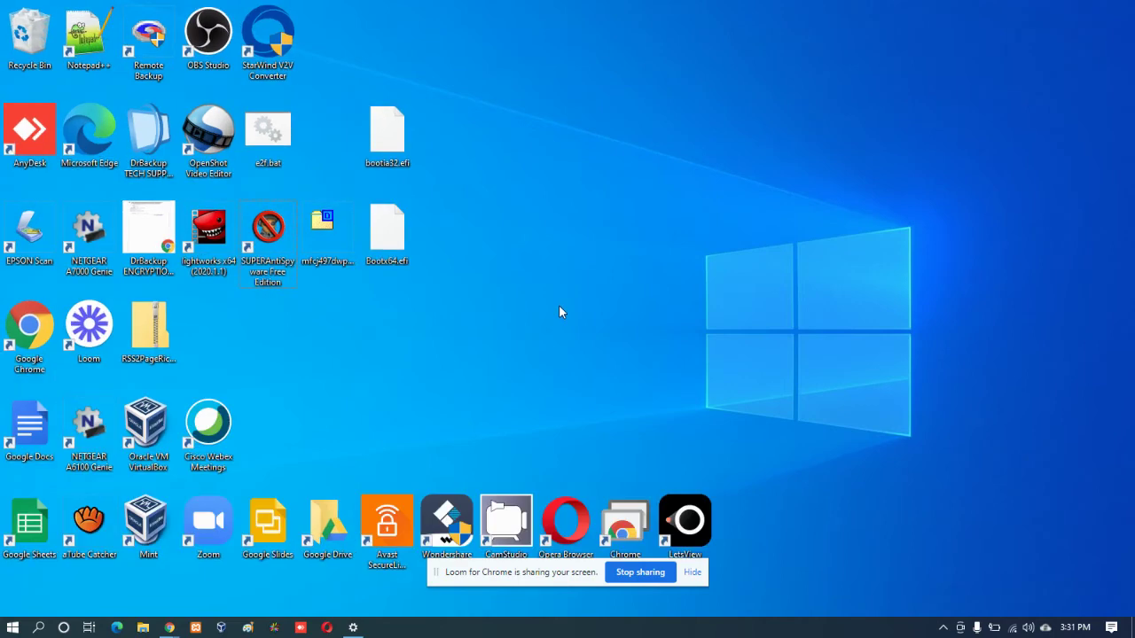
pyautogui.keyDown('ctrl'); pyautogui.scroll(1, 558, 311); pyautogui.keyUp('ctrl')
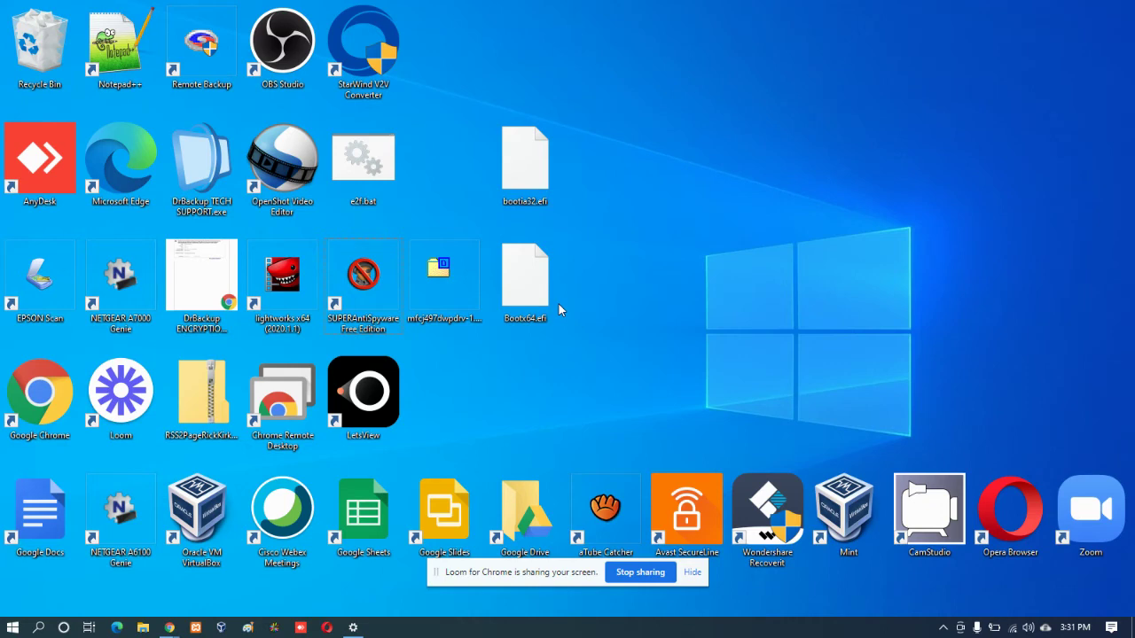
pyautogui.keyDown('ctrl'); pyautogui.scroll(-1, 559, 310); pyautogui.keyUp('ctrl')
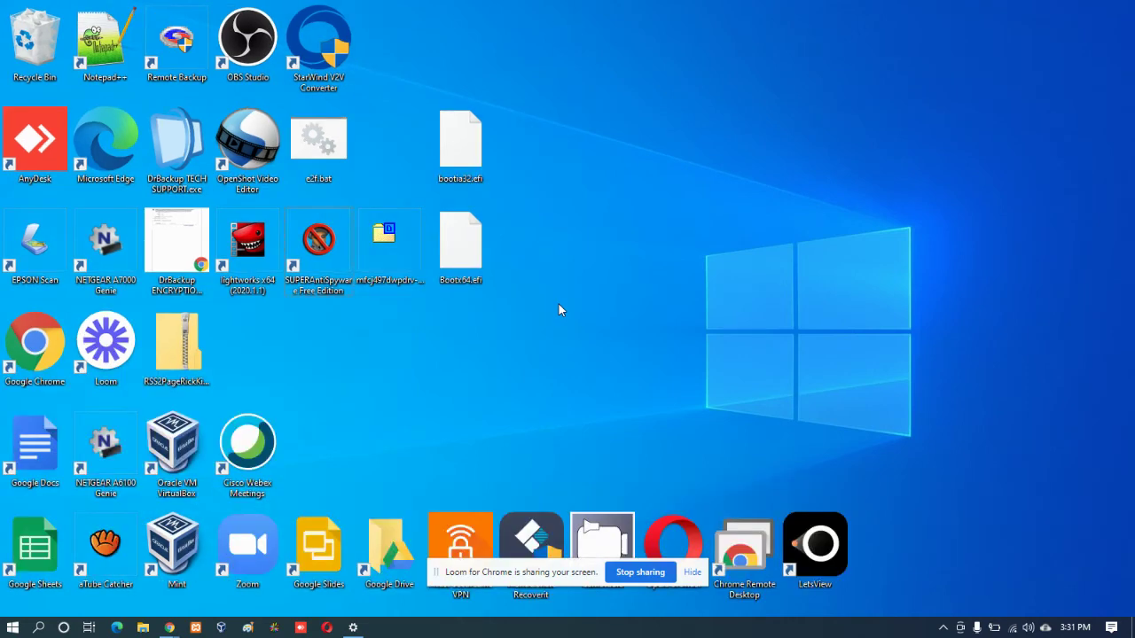
pyautogui.keyDown('ctrl'); pyautogui.scroll(-2, 559, 310); pyautogui.keyUp('ctrl')
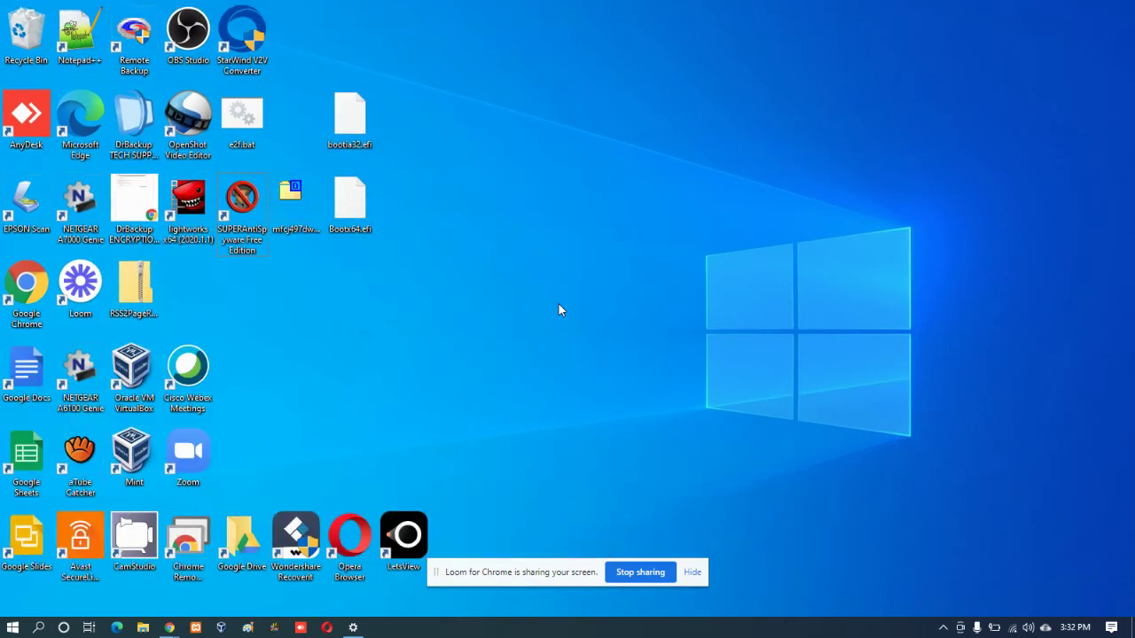
pyautogui.scroll(-3, 558, 310)
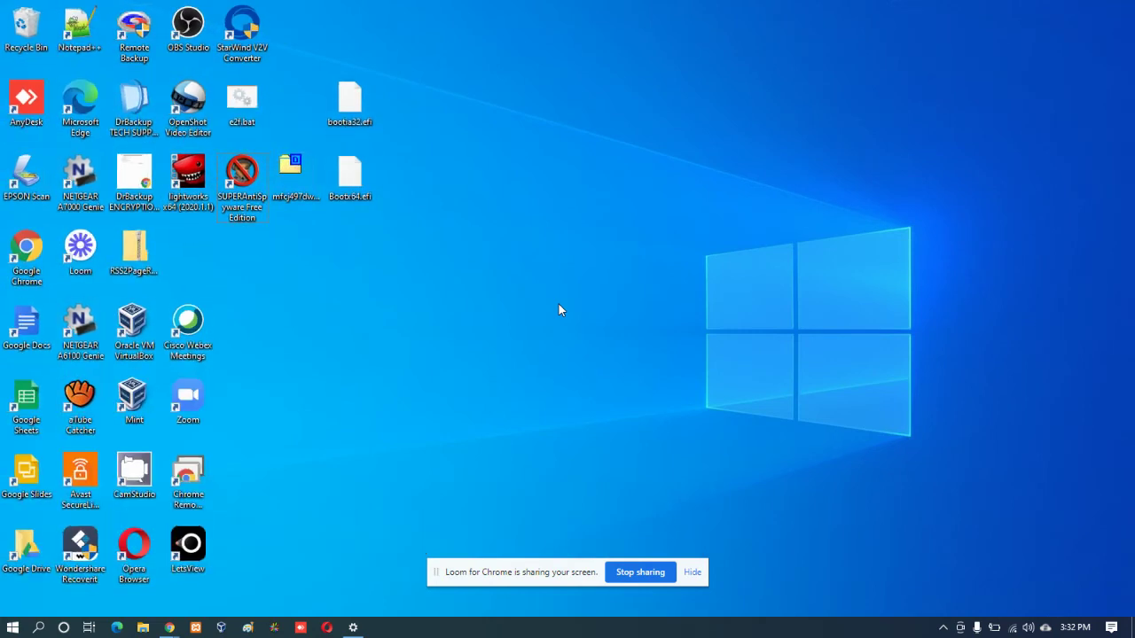
pyautogui.keyDown('ctrl'); pyautogui.scroll(-1, 559, 310); pyautogui.keyUp('ctrl')
pyautogui.keyDown('ctrl'); pyautogui.scroll(3, 558, 311); pyautogui.keyUp('ctrl')
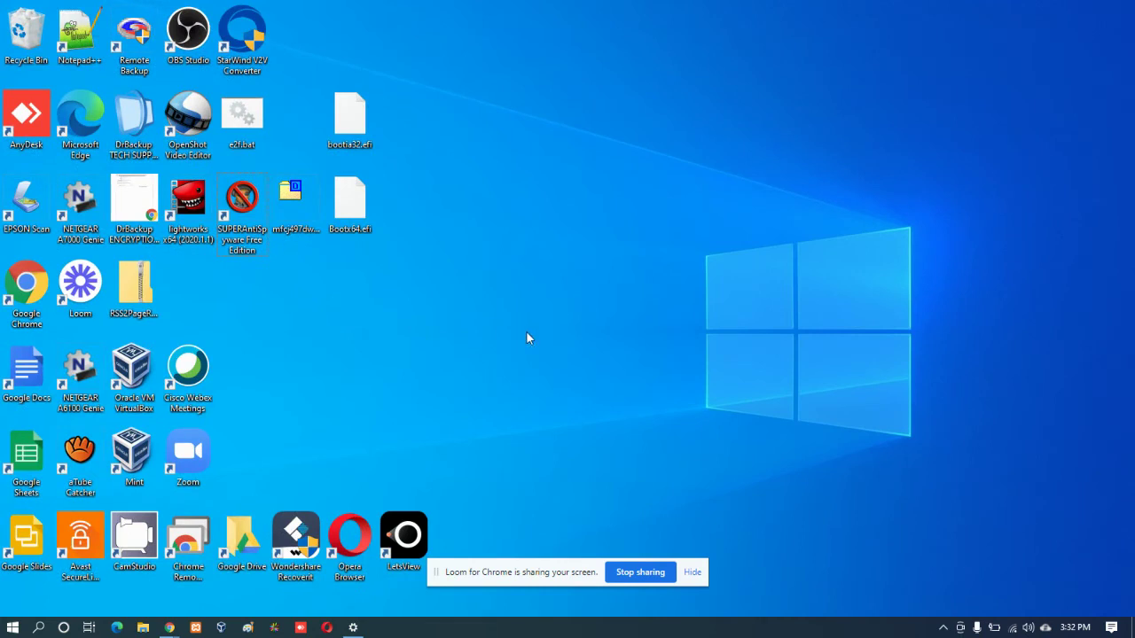
# Bring Chrome back from the taskbar and show the Big Plain English Computer Help eBook tab
pyautogui.moveTo(168, 629)
pyautogui.click(126, 590)
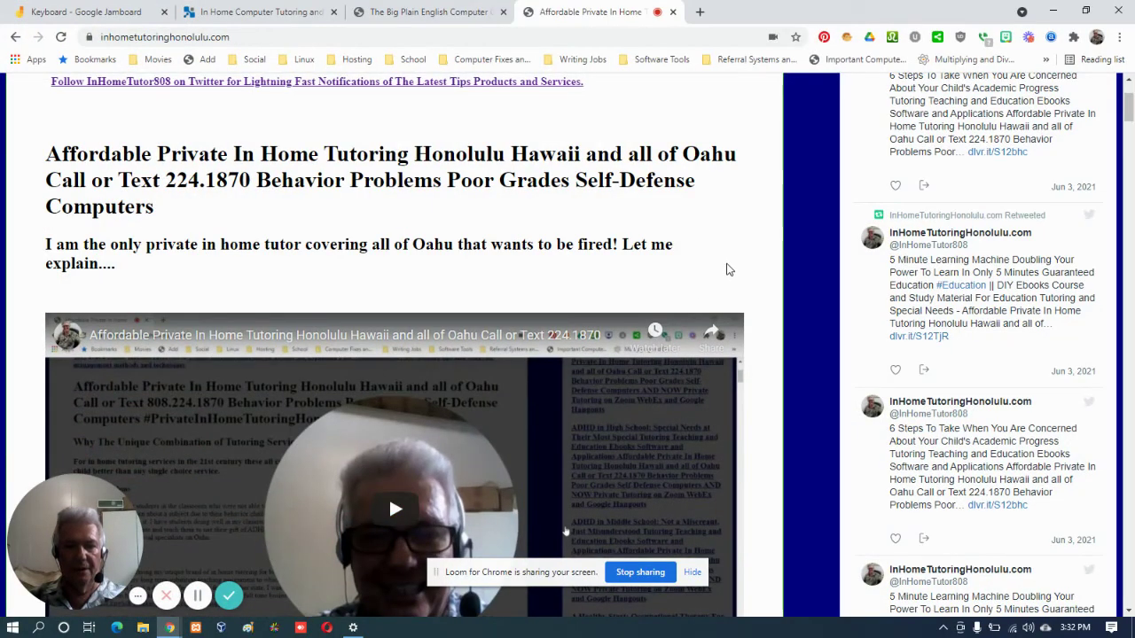
pyautogui.click(408, 20)
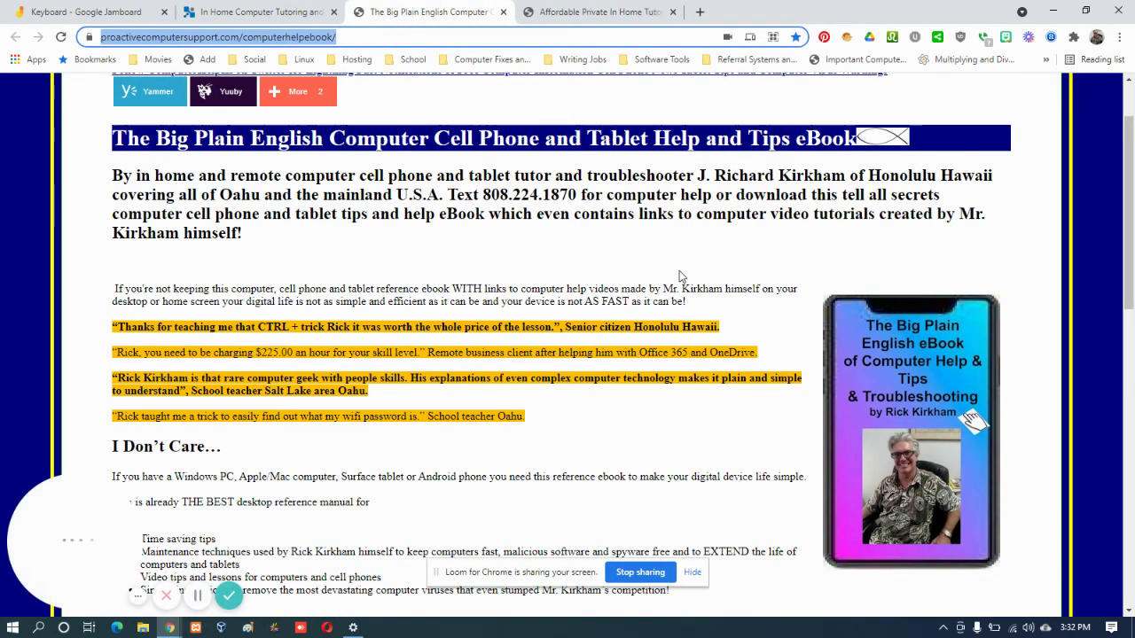
# Zoom the eBook page in two levels, then back out to normal size
pyautogui.hotkey('ctrl', '+')
pyautogui.hotkey('ctrl', '+')
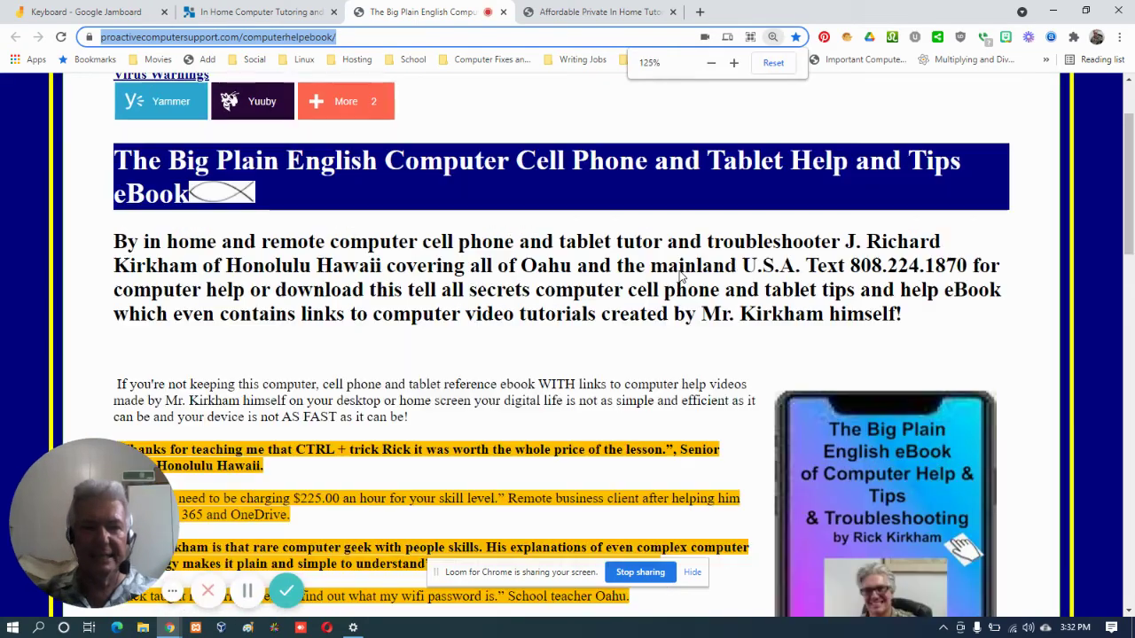
pyautogui.hotkey('ctrl', '+')
pyautogui.hotkey('ctrl', '-')
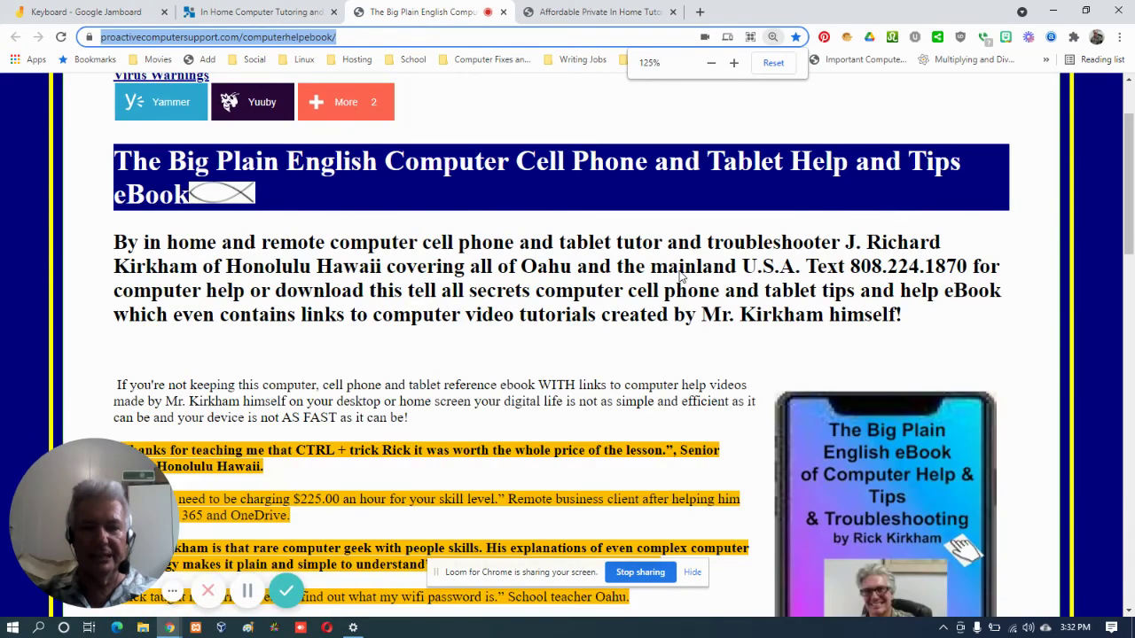
pyautogui.hotkey('ctrl', '-')
pyautogui.hotkey('ctrl', '-')
pyautogui.hotkey('ctrl', '-')
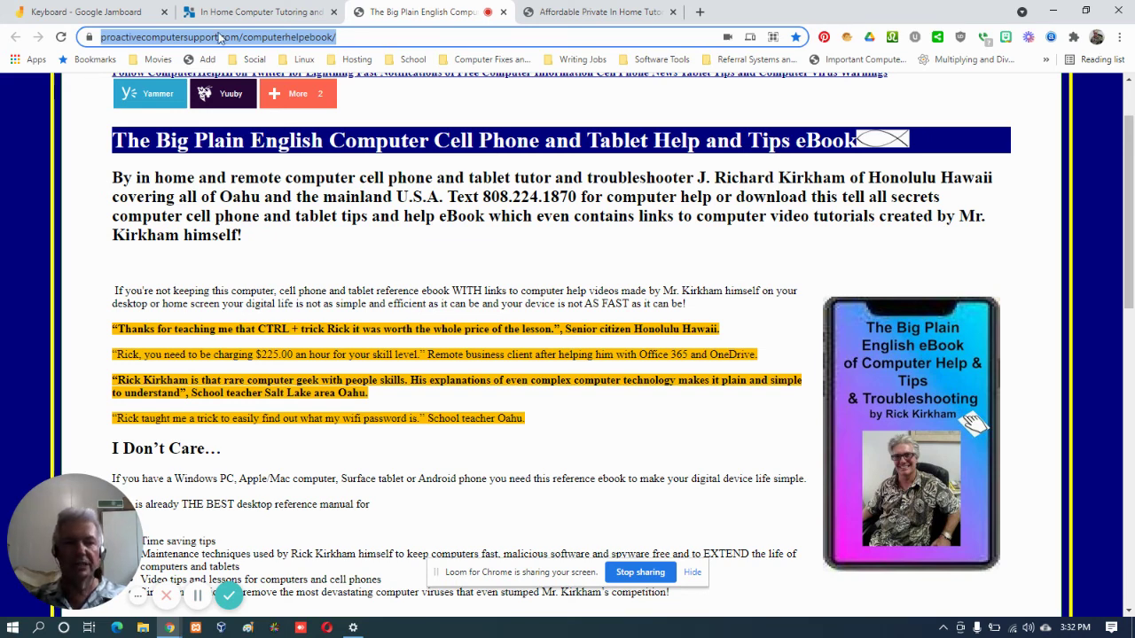
pyautogui.click(249, 14)
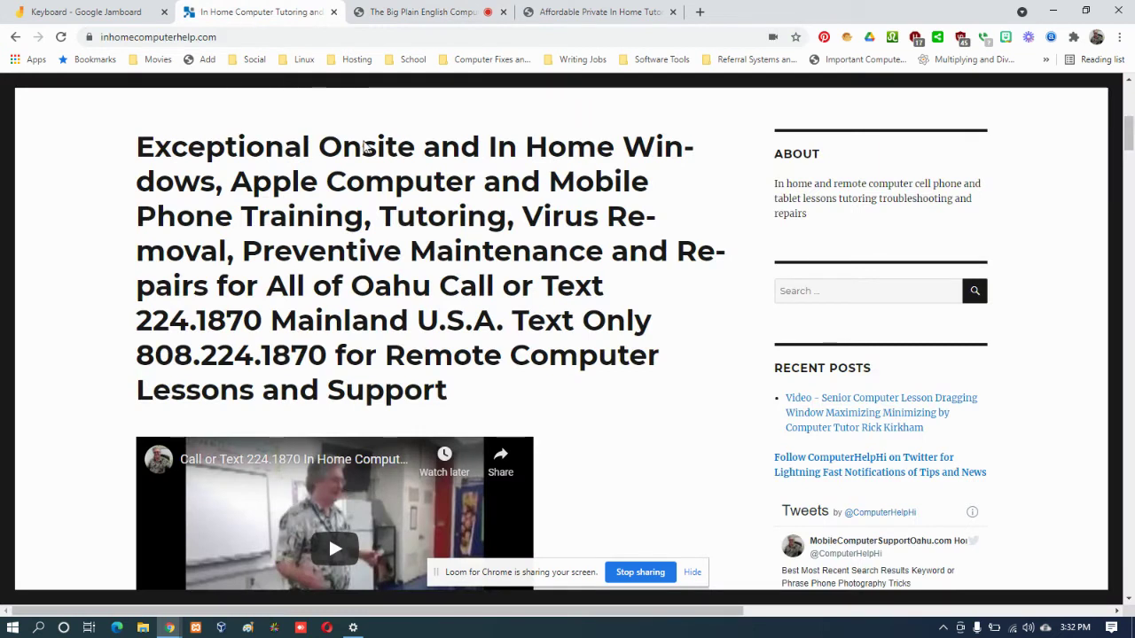